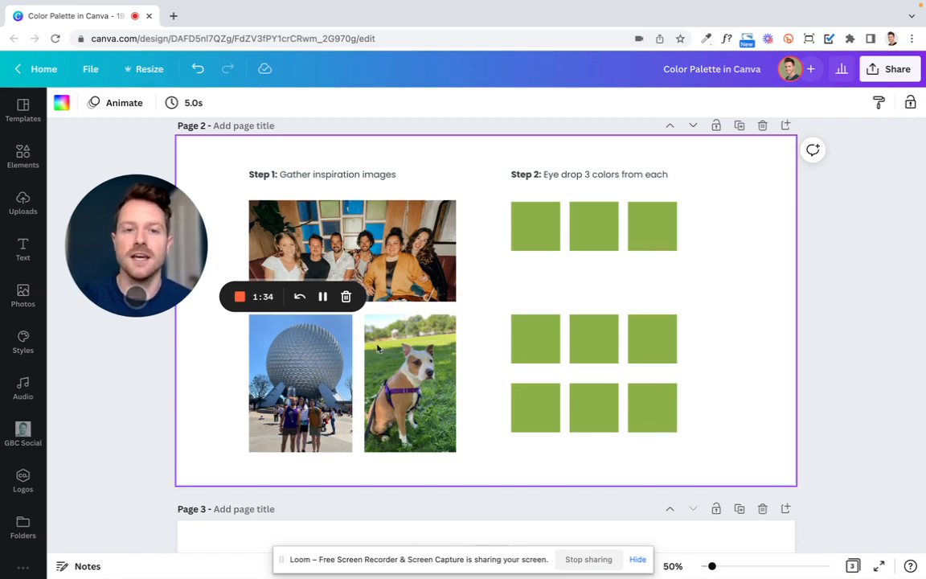
pyautogui.click(417, 254)
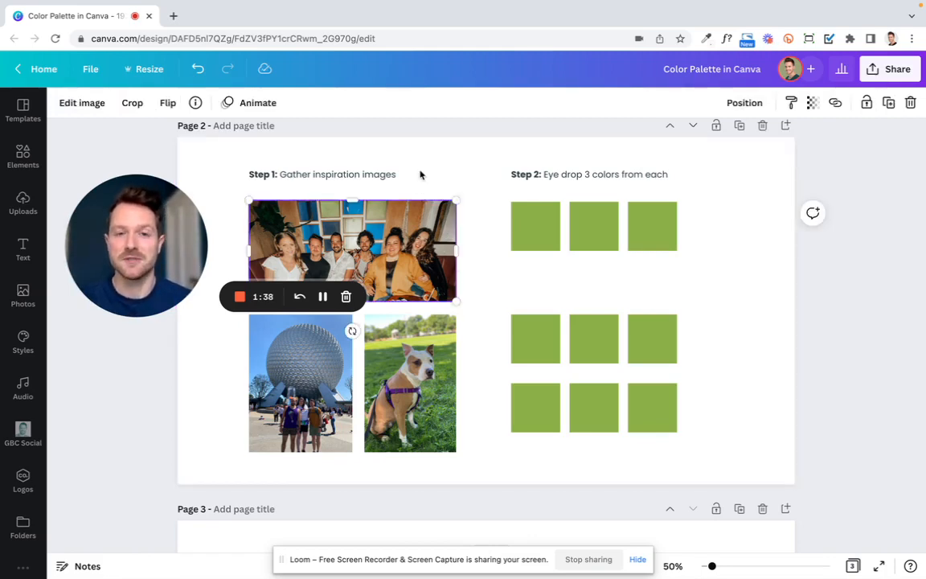
pyautogui.click(315, 368)
pyautogui.click(415, 384)
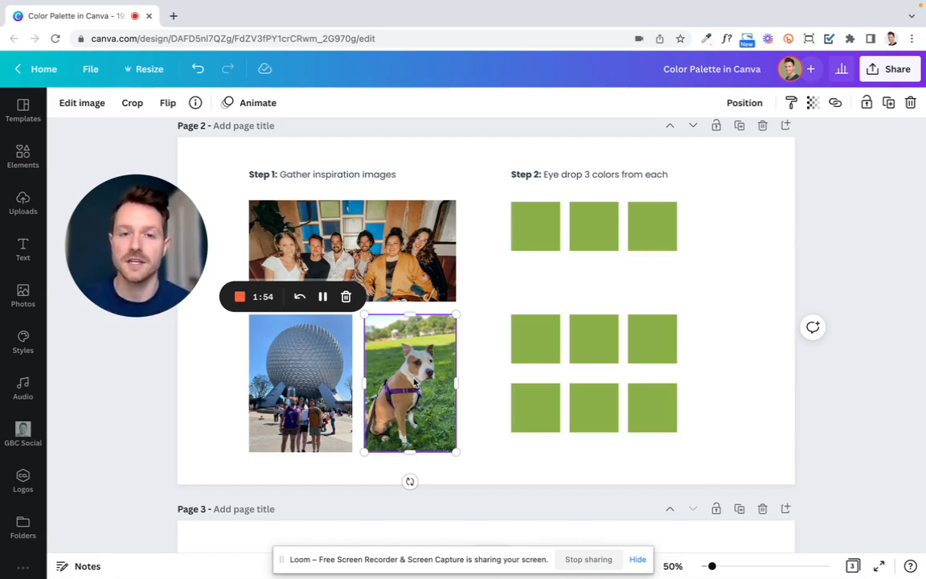
pyautogui.click(538, 237)
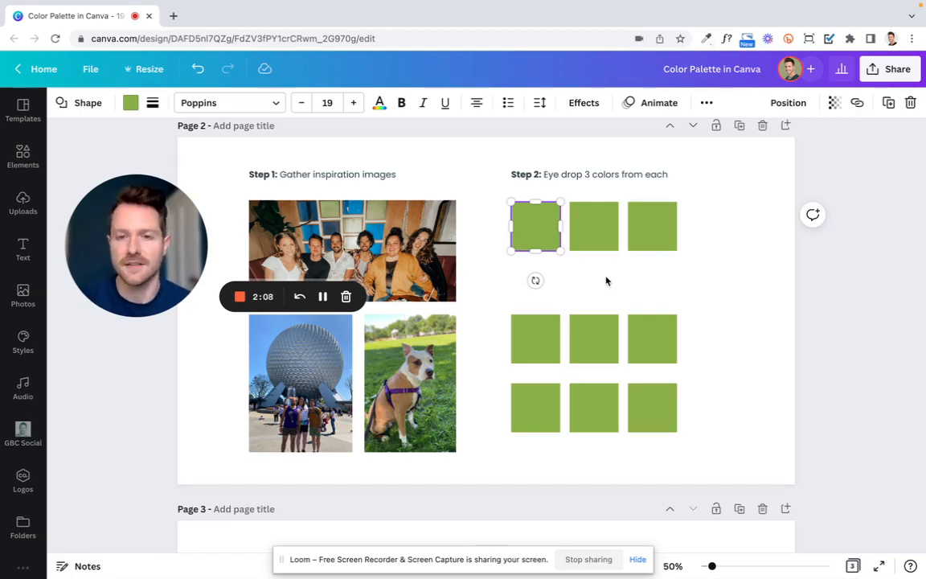
pyautogui.click(574, 298)
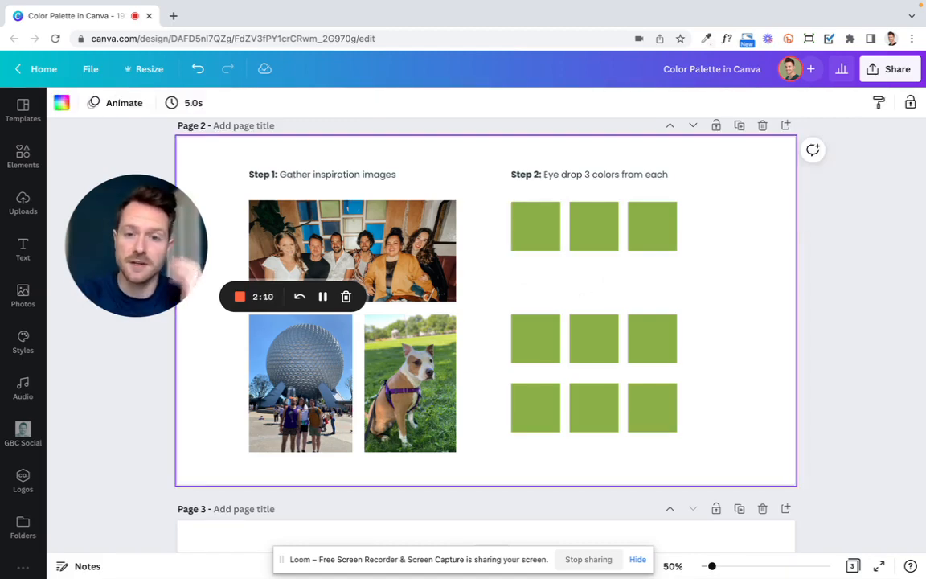
# Add a green rectangle to page 2 and delete it again.
pyautogui.hotkey('ctrl', 'v')
pyautogui.moveTo(539, 259); pyautogui.dragTo(574, 295)
pyautogui.click(650, 283)
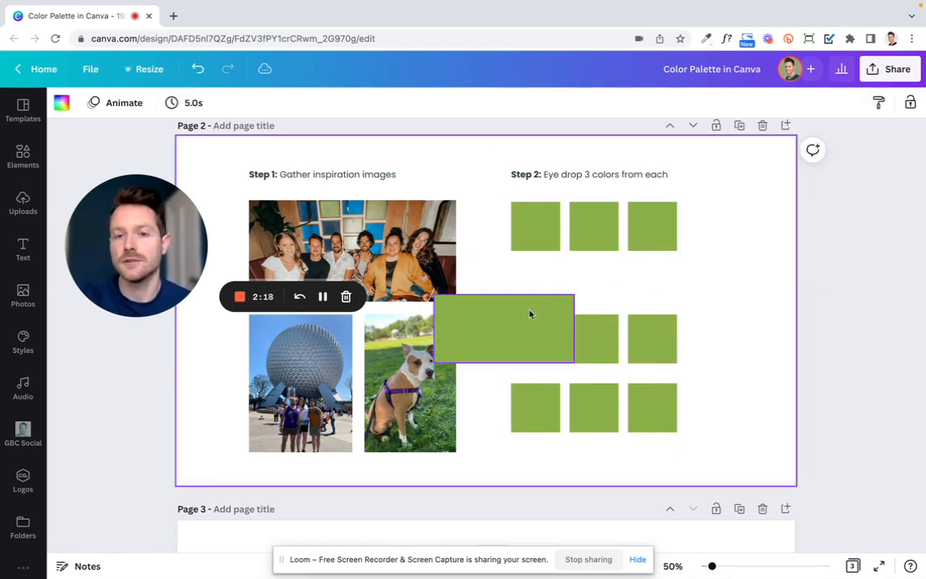
pyautogui.click(528, 315)
pyautogui.press('Delete')
# Add a green circle to page 2 and delete it again.
pyautogui.press('c')
pyautogui.click(557, 292)
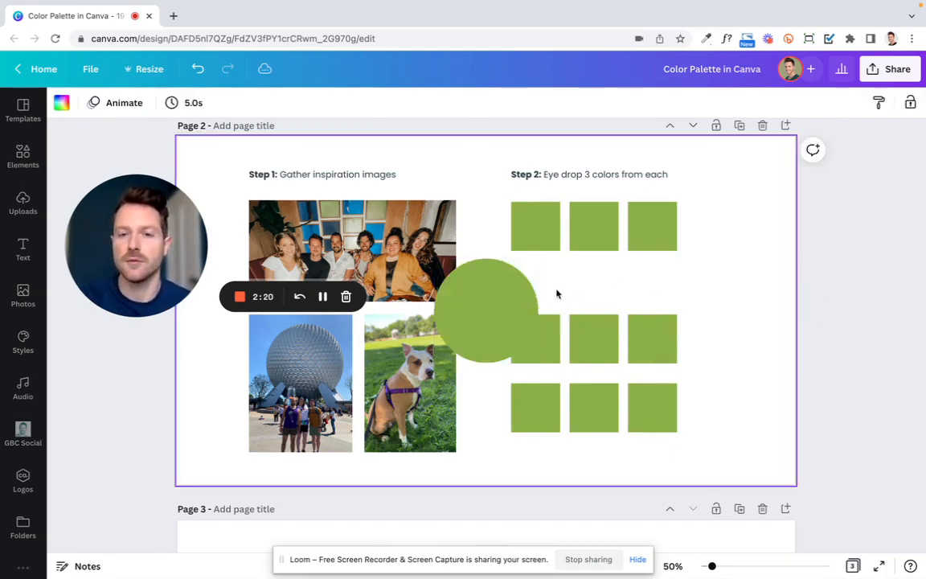
pyautogui.click(517, 296)
pyautogui.press('Delete')
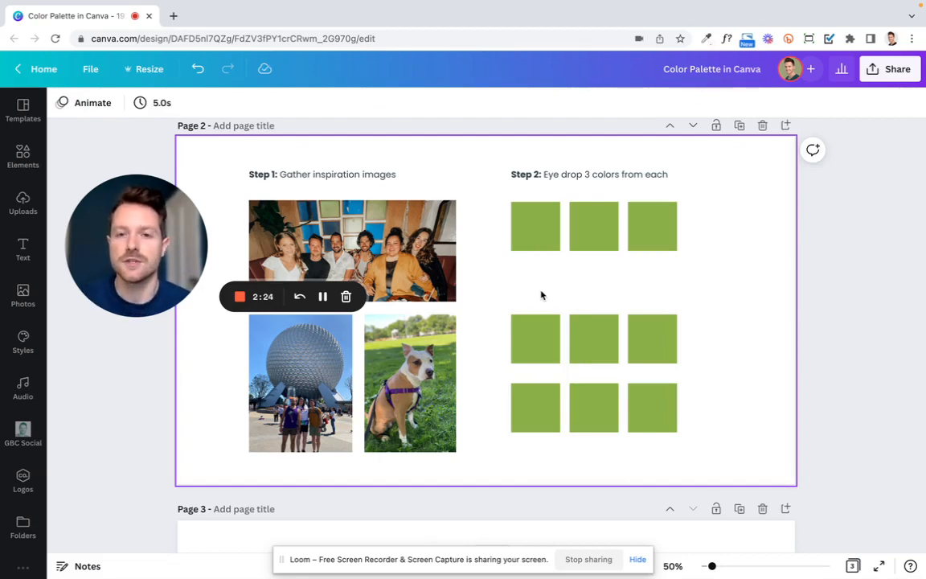
# Recolor the first square of the top row with the olive green eyedropped from a window pane in the group photo.
pyautogui.click(534, 233)
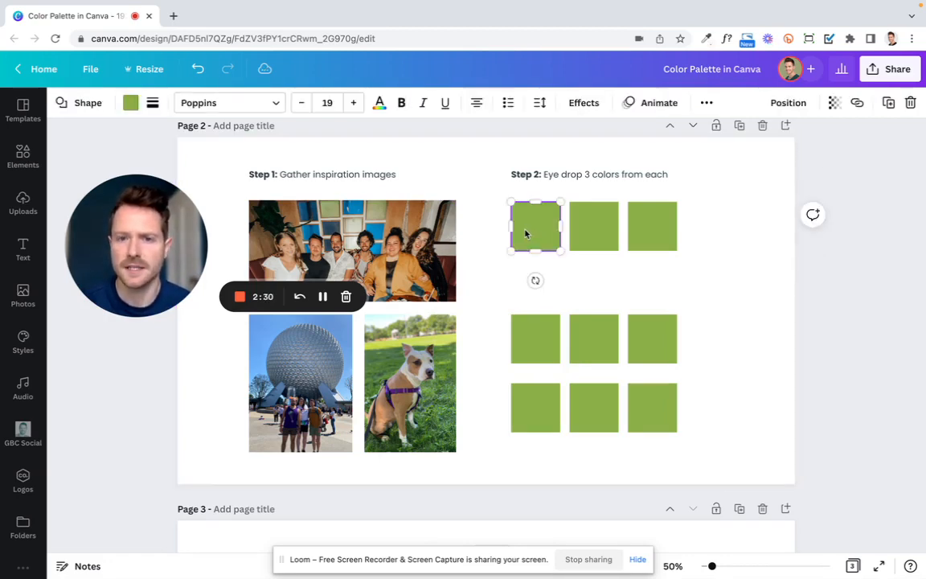
pyautogui.click(132, 106)
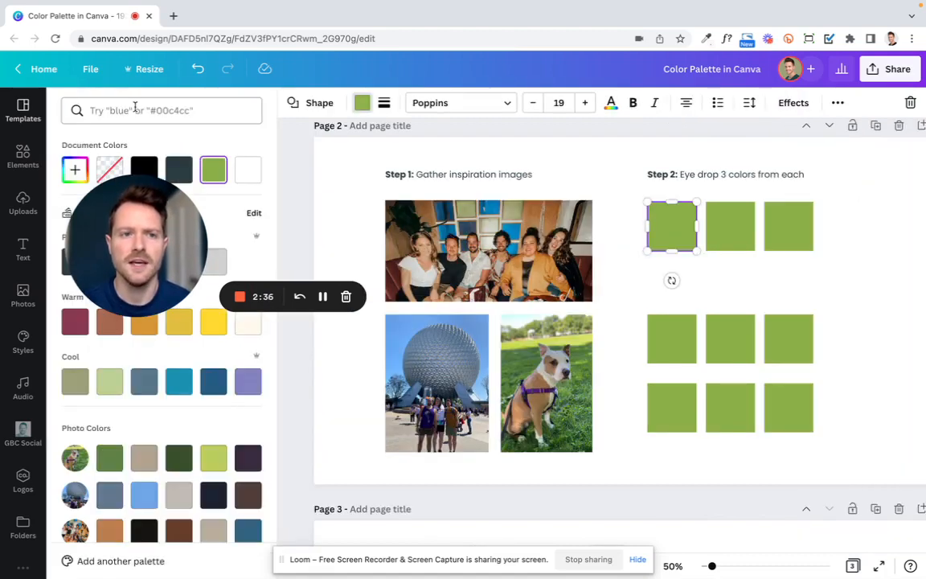
pyautogui.click(75, 174)
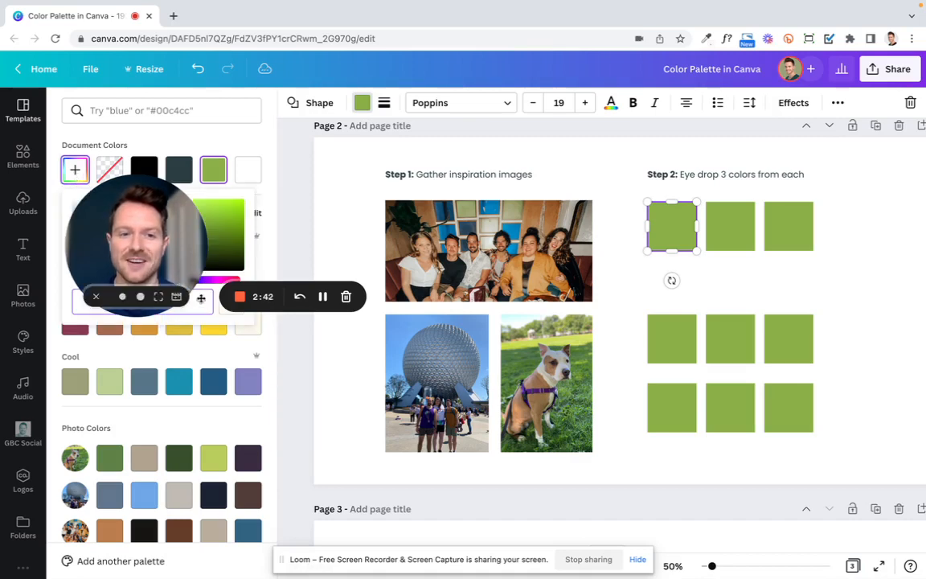
pyautogui.click(224, 315)
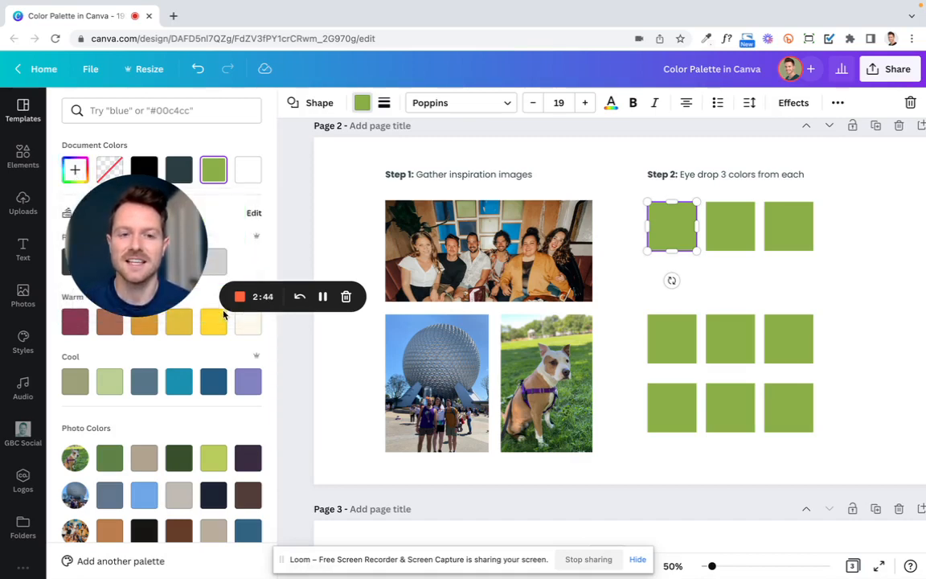
pyautogui.moveTo(137, 241); pyautogui.dragTo(132, 326)
pyautogui.click(75, 170)
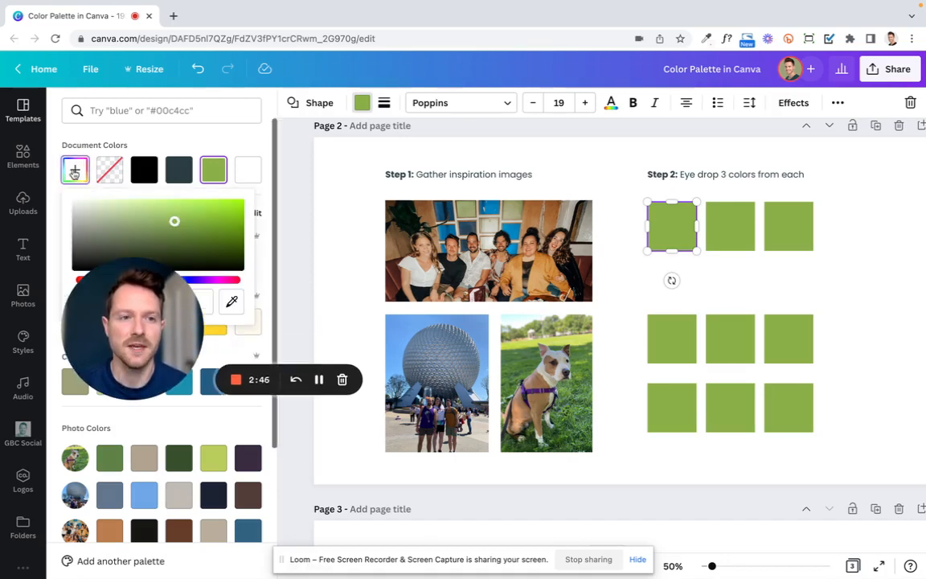
pyautogui.click(232, 306)
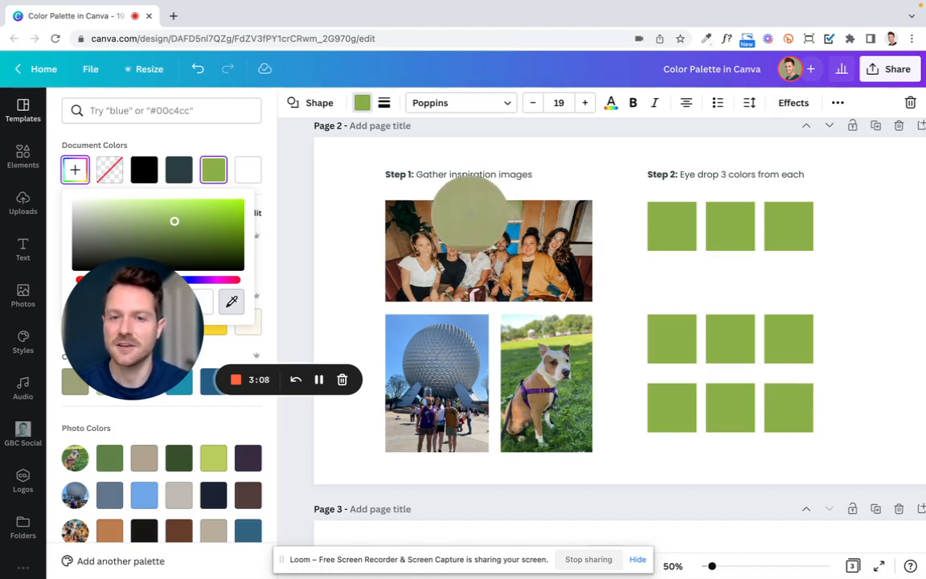
pyautogui.click(470, 215)
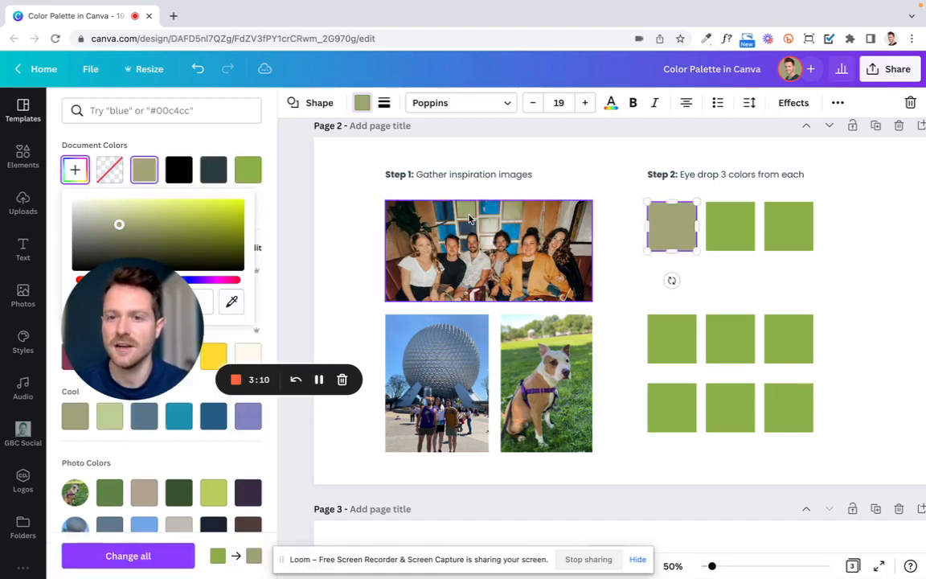
# Recolor the second square of the top row with the bright blue eyedropped from a window pane in the group photo.
pyautogui.click(730, 225)
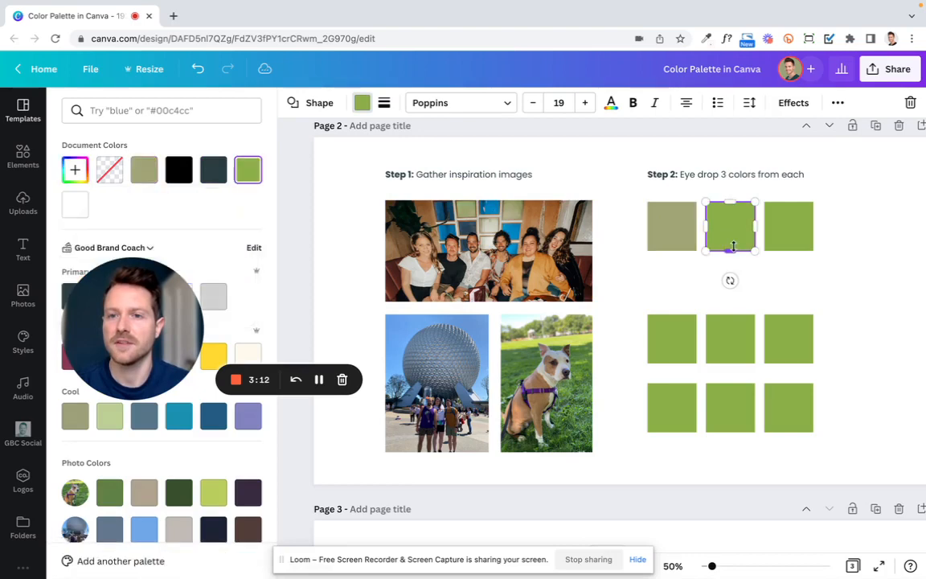
pyautogui.click(75, 170)
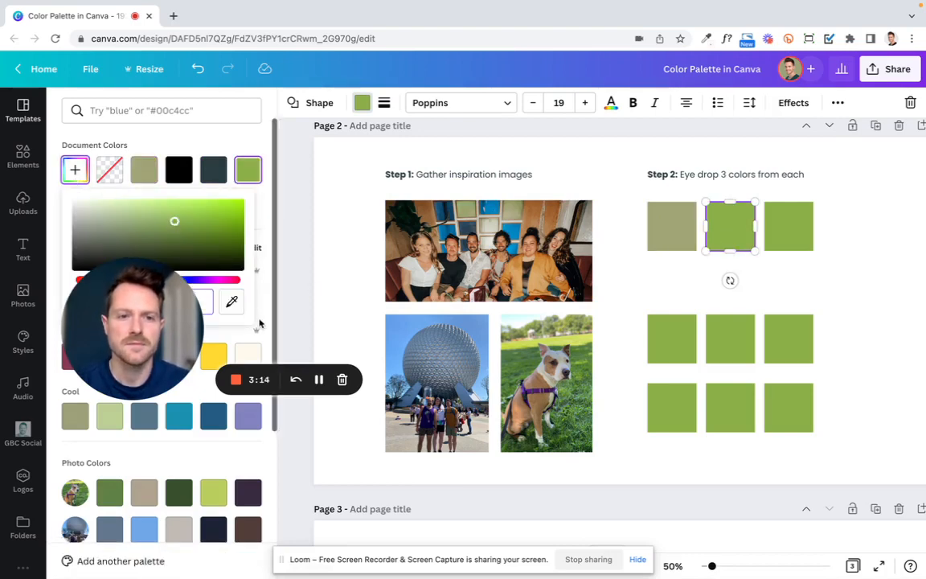
pyautogui.click(232, 301)
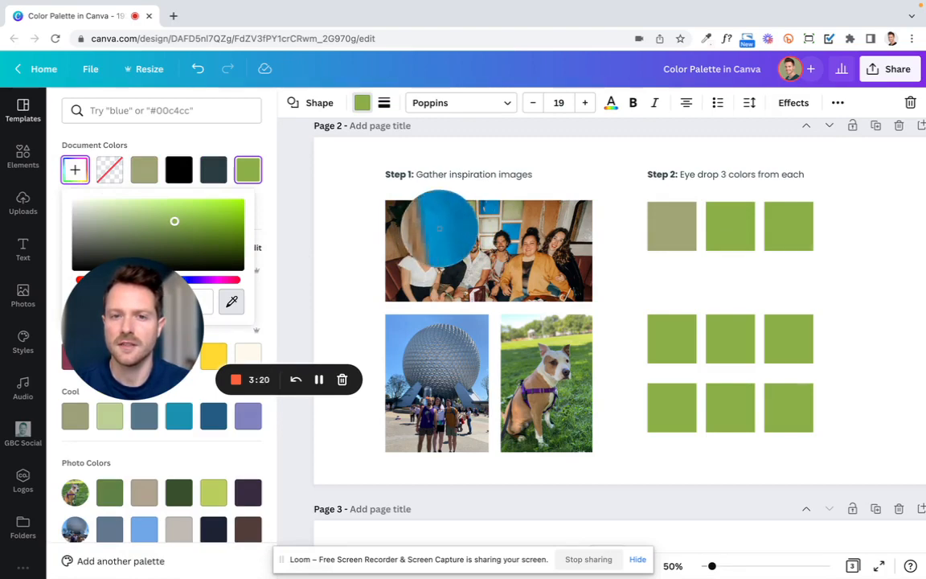
pyautogui.click(406, 222)
# Recolor the third square of the top row with the orange eyedropped from the mustard jacket in the group photo.
pyautogui.click(785, 228)
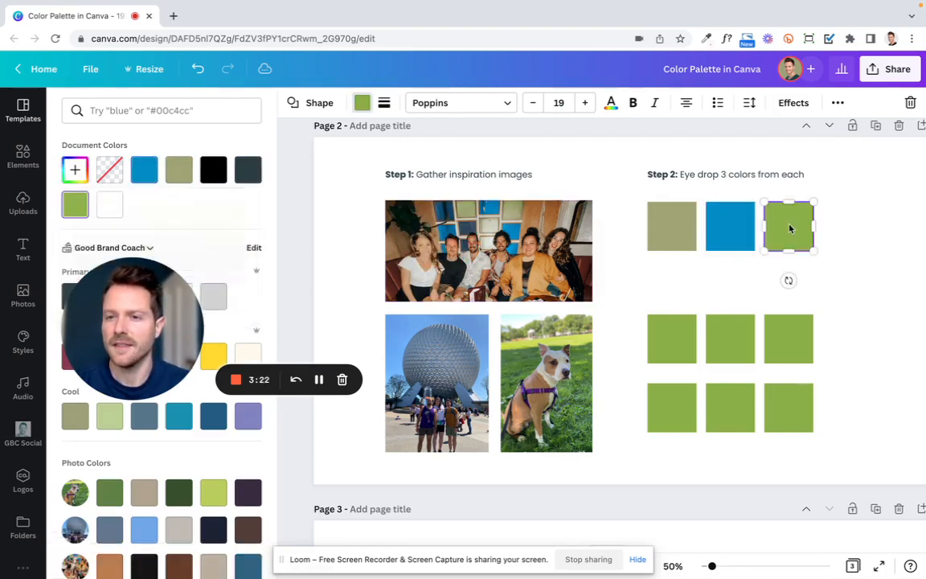
pyautogui.click(83, 175)
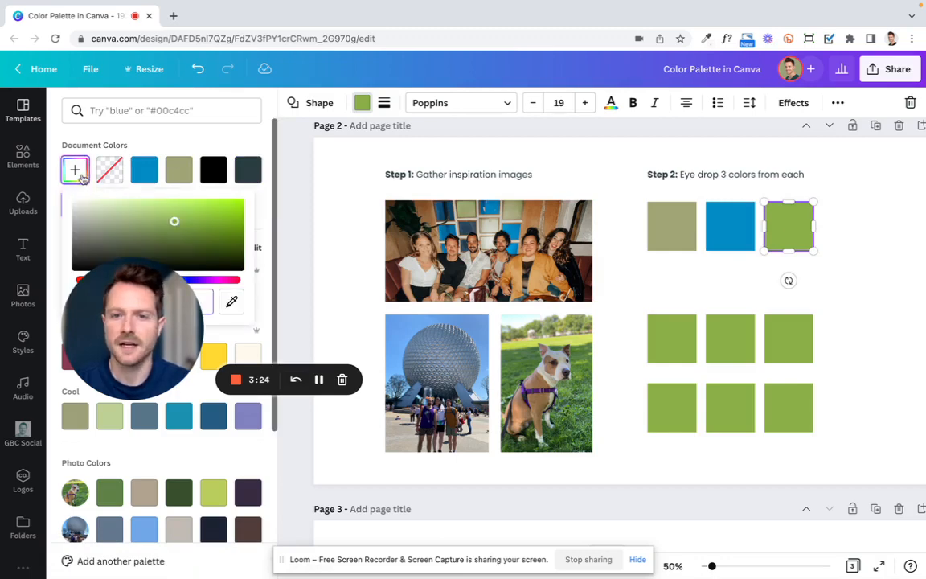
pyautogui.click(231, 304)
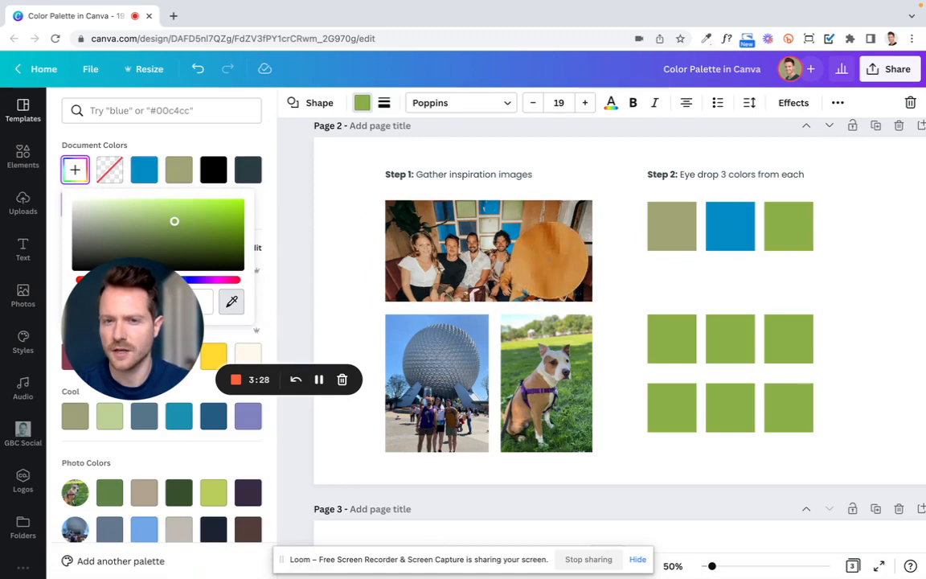
pyautogui.click(551, 259)
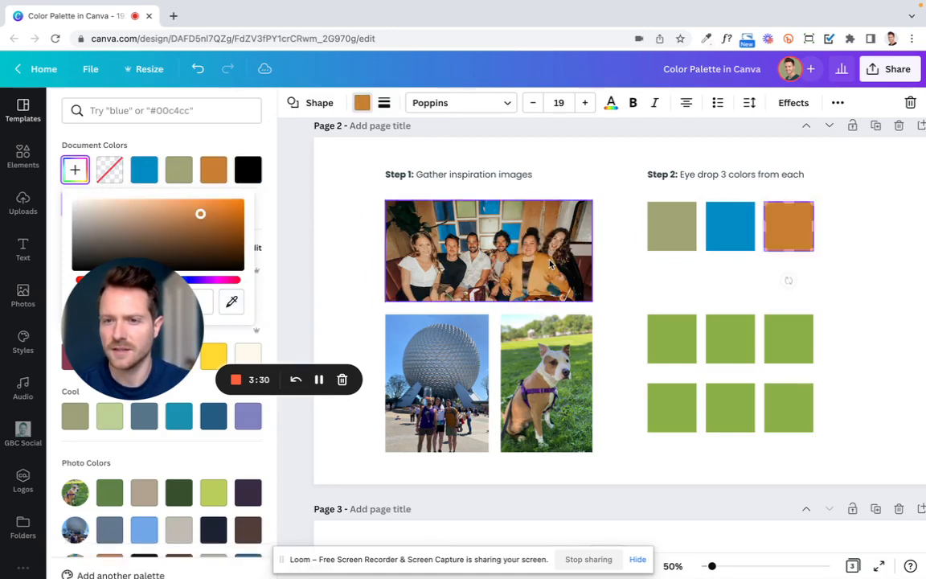
pyautogui.click(692, 279)
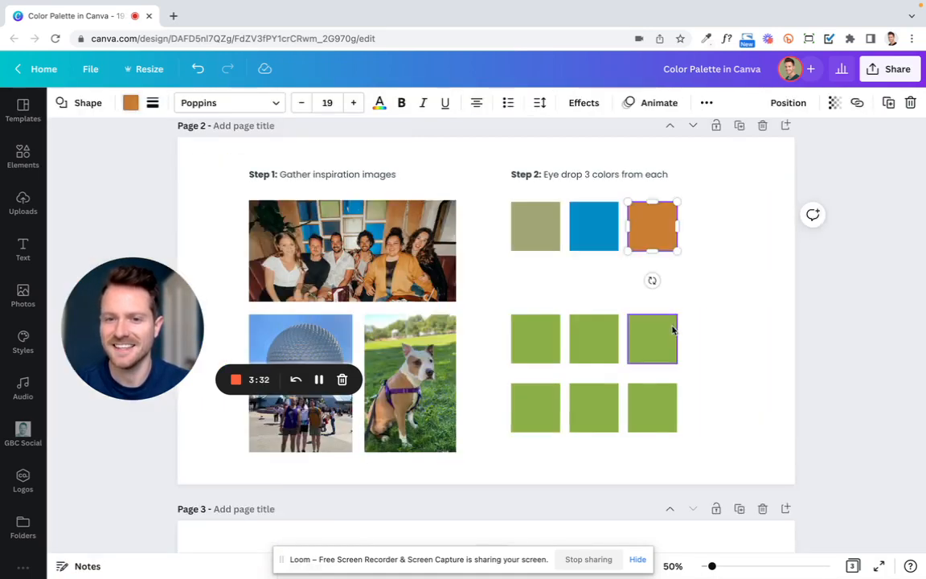
pyautogui.click(547, 298)
# Recolor the first square of the middle row with the light blue eyedropped from the sky in the sphere photo.
pyautogui.click(538, 338)
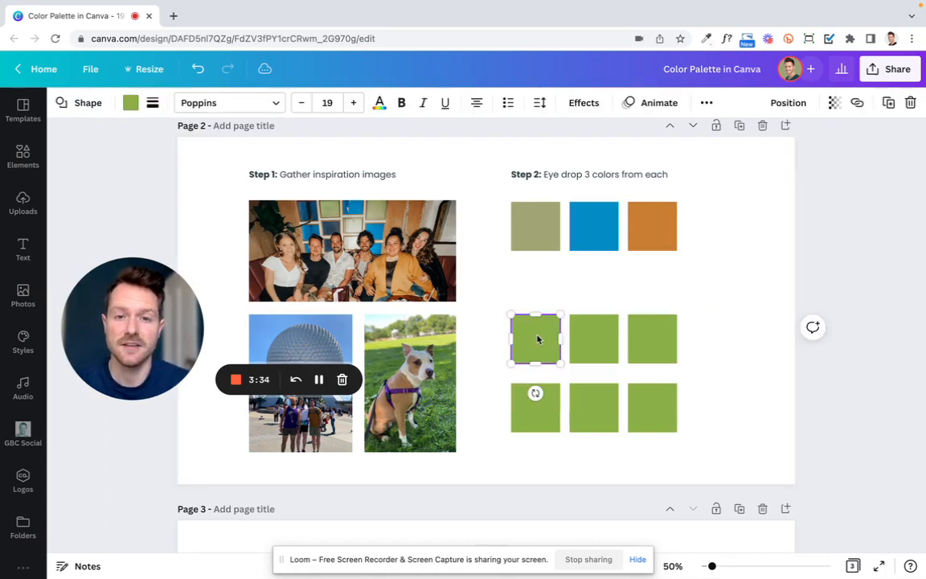
pyautogui.click(131, 103)
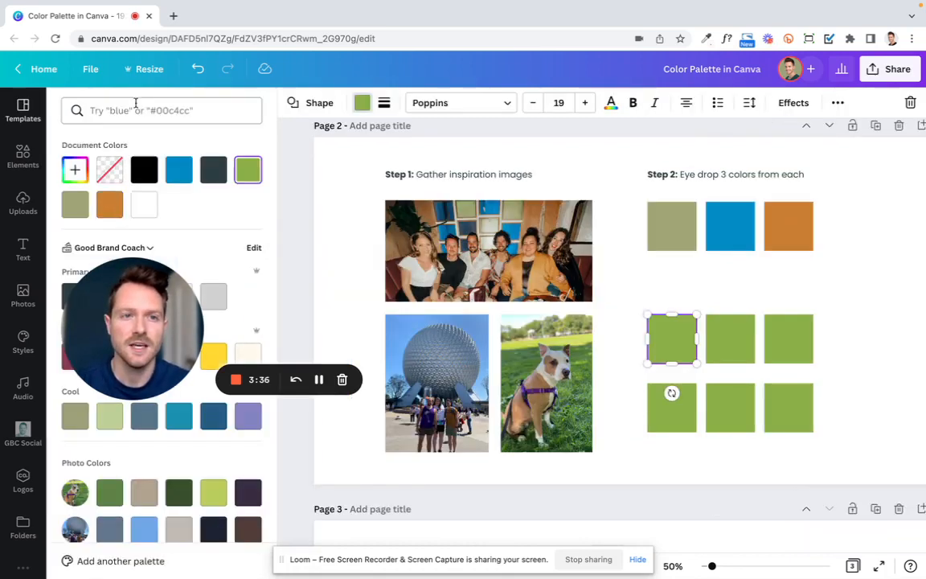
pyautogui.click(74, 170)
pyautogui.click(231, 301)
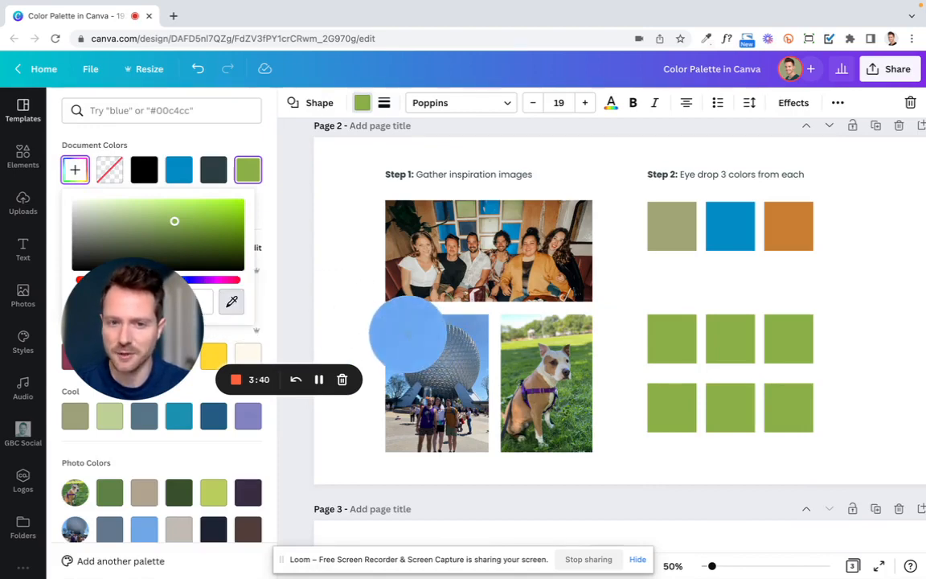
pyautogui.click(407, 334)
# Recolor the second square of the middle row with the gray-blue eyedropped from the large sphere in its photo.
pyautogui.click(750, 342)
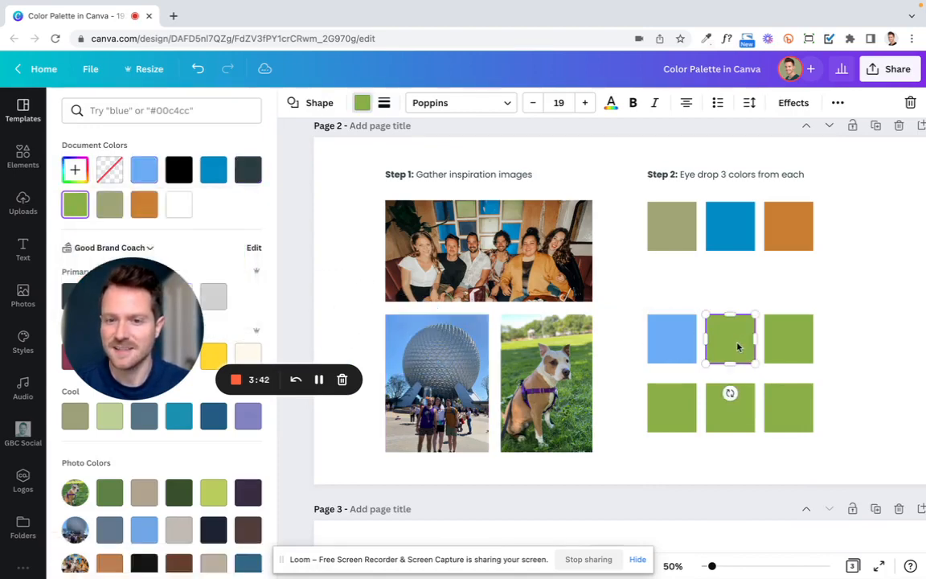
pyautogui.click(75, 171)
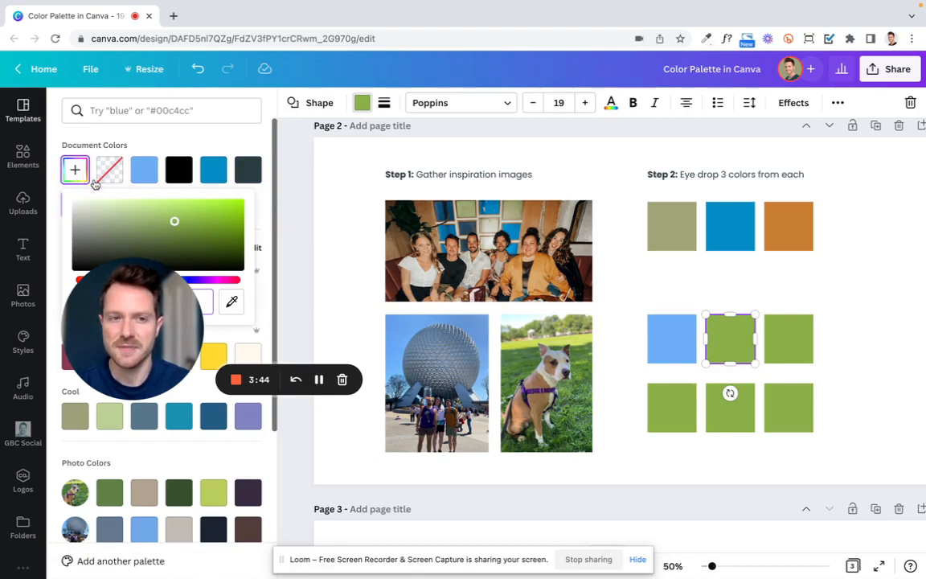
pyautogui.click(232, 302)
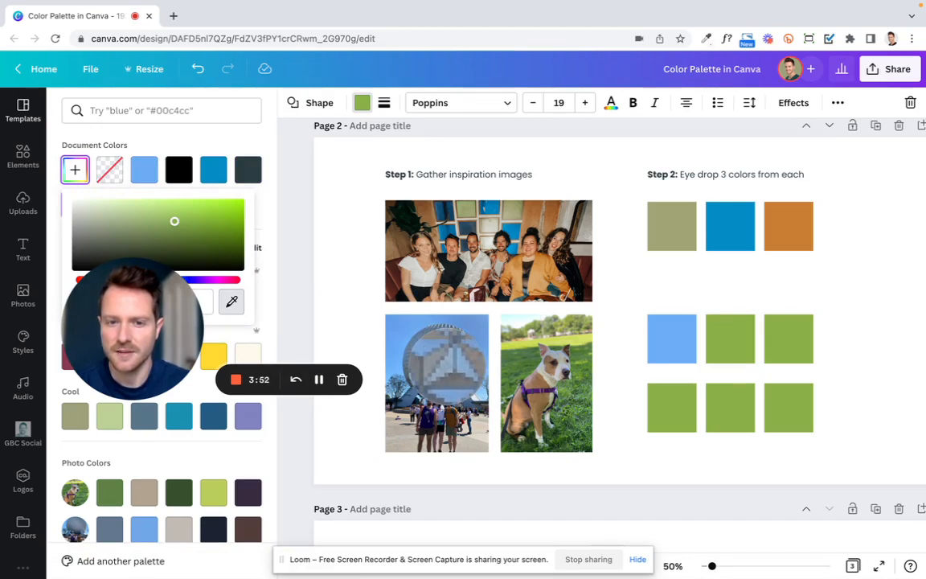
pyautogui.click(436, 348)
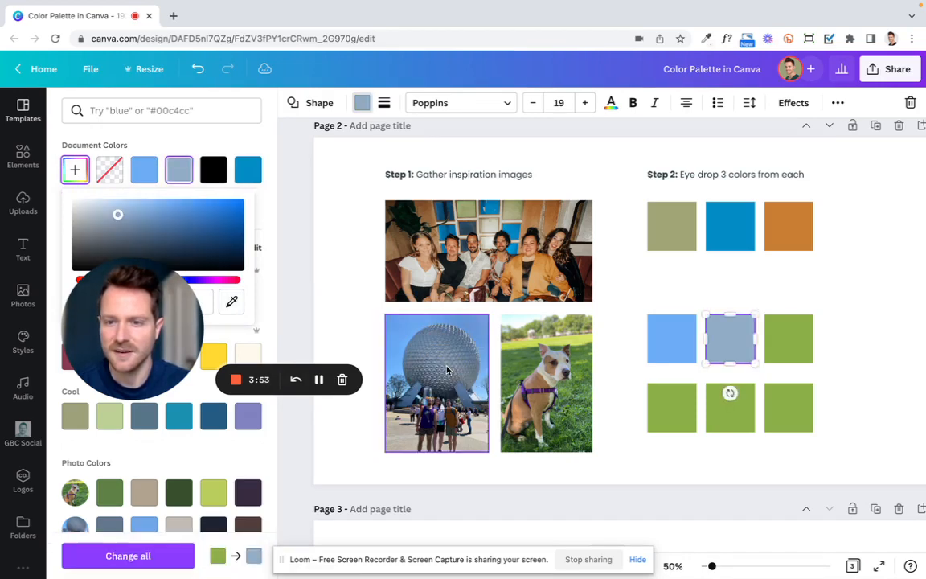
# Recolor the third square of the middle row with the warm gray eyedropped from the pavement in the sphere photo.
pyautogui.click(774, 343)
pyautogui.click(75, 172)
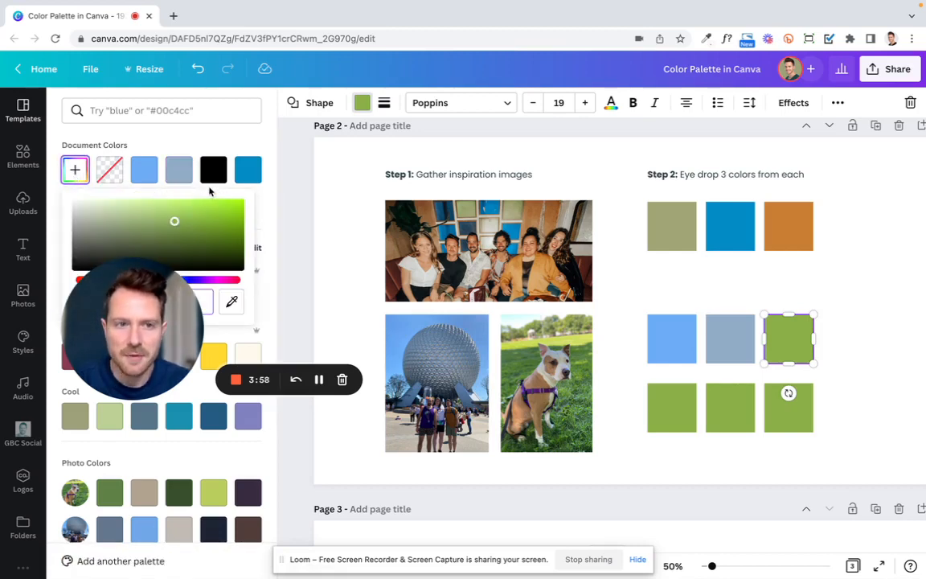
pyautogui.click(231, 301)
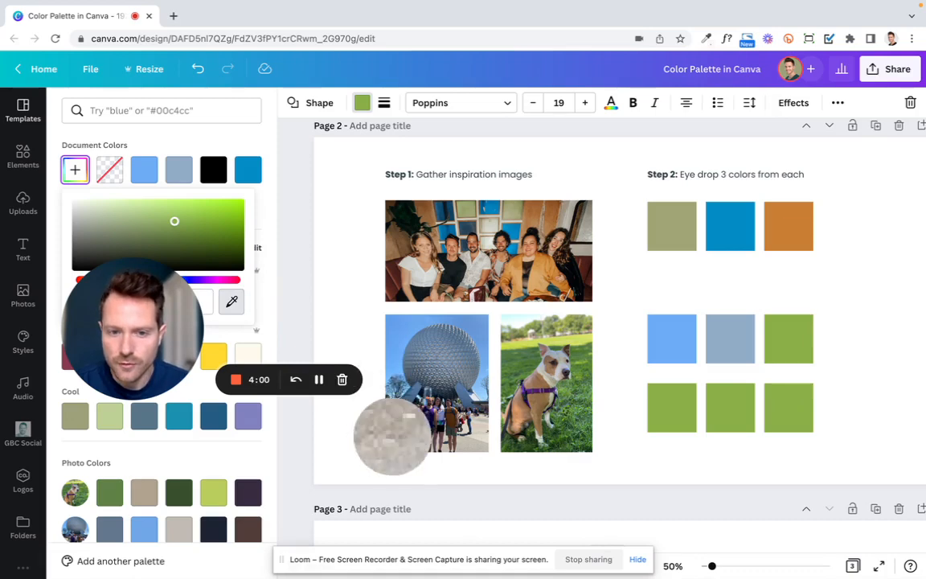
pyautogui.click(394, 434)
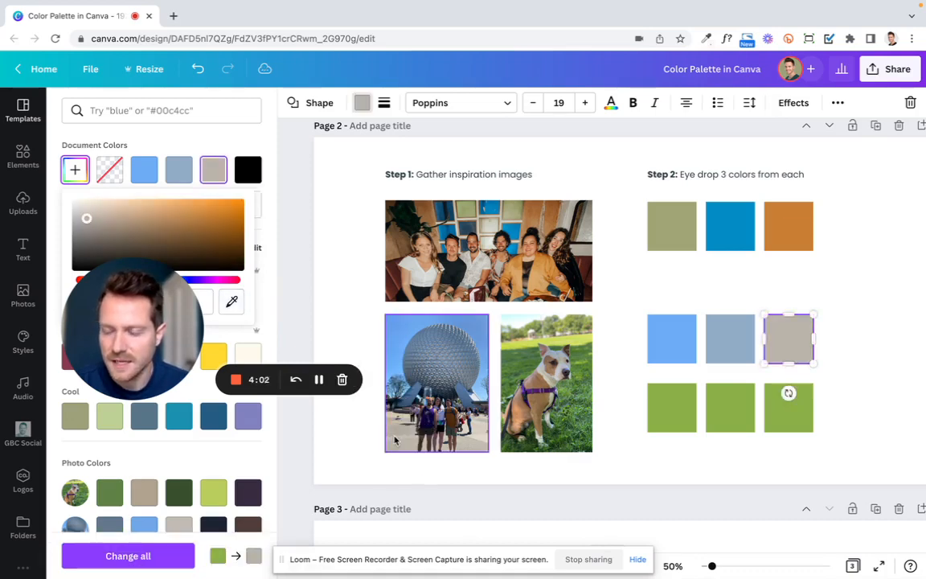
# Recolor the first square of the bottom row with the green eyedropped from the grass in the dog photo.
pyautogui.click(685, 426)
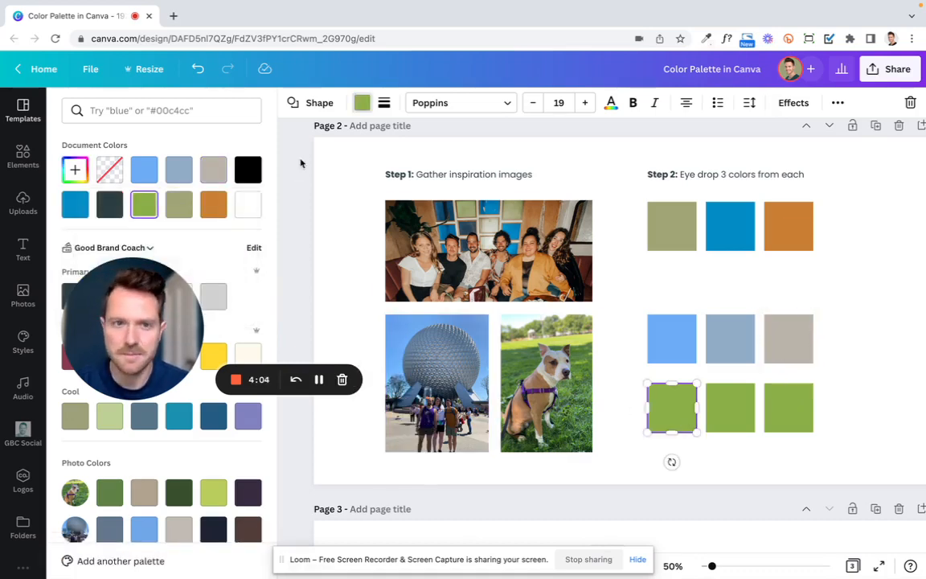
pyautogui.click(74, 170)
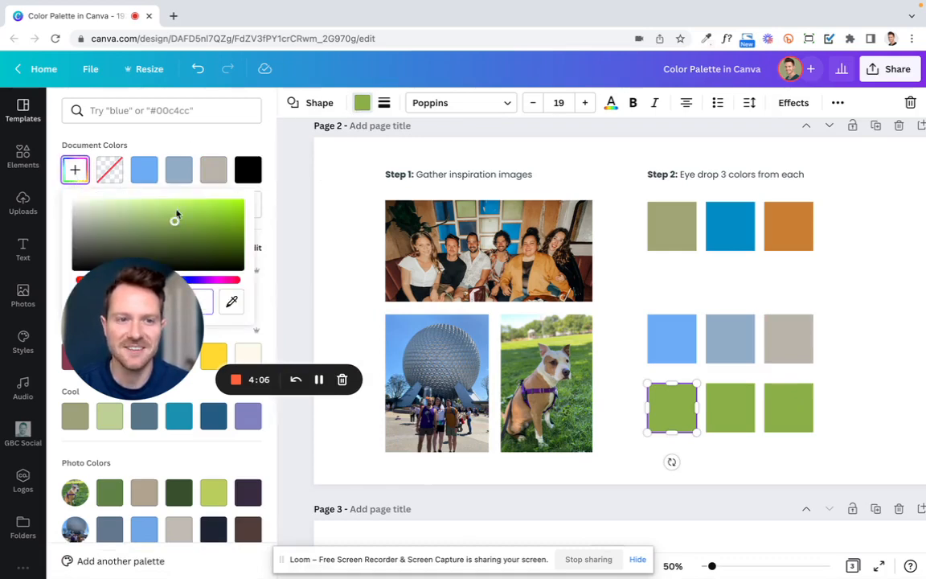
pyautogui.click(228, 299)
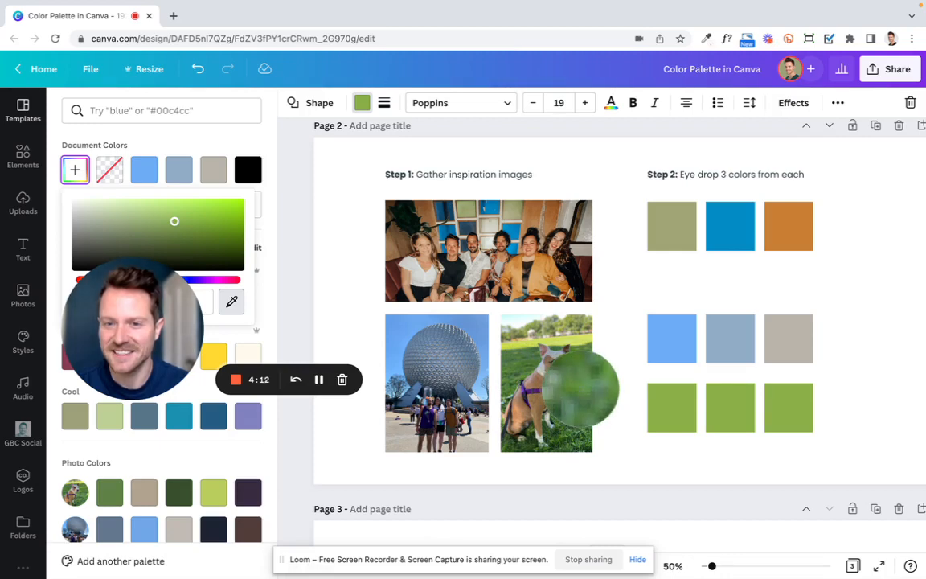
pyautogui.click(580, 390)
# Recolor the second square of the bottom row with the tan eyedropped from the dog's fur.
pyautogui.click(734, 410)
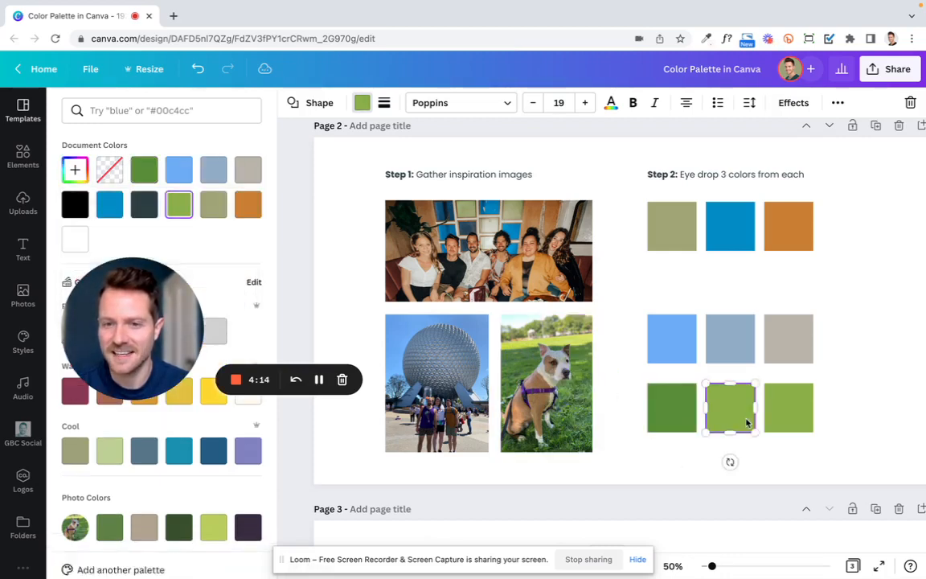
pyautogui.click(75, 169)
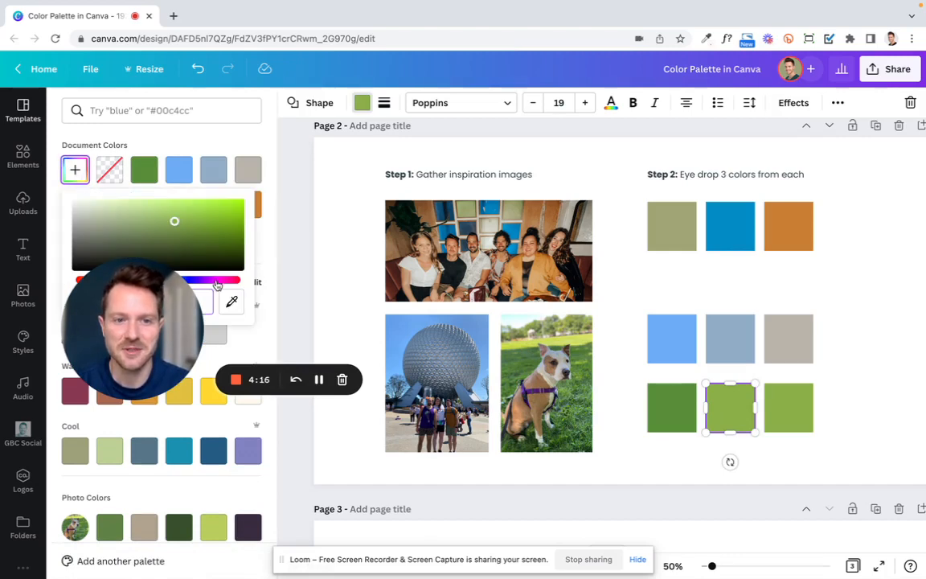
pyautogui.click(230, 301)
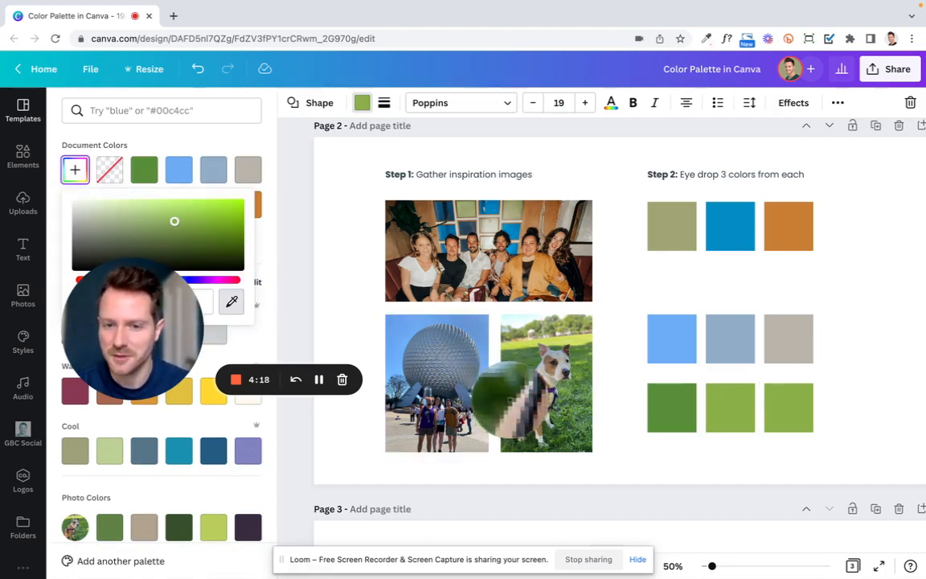
pyautogui.click(531, 402)
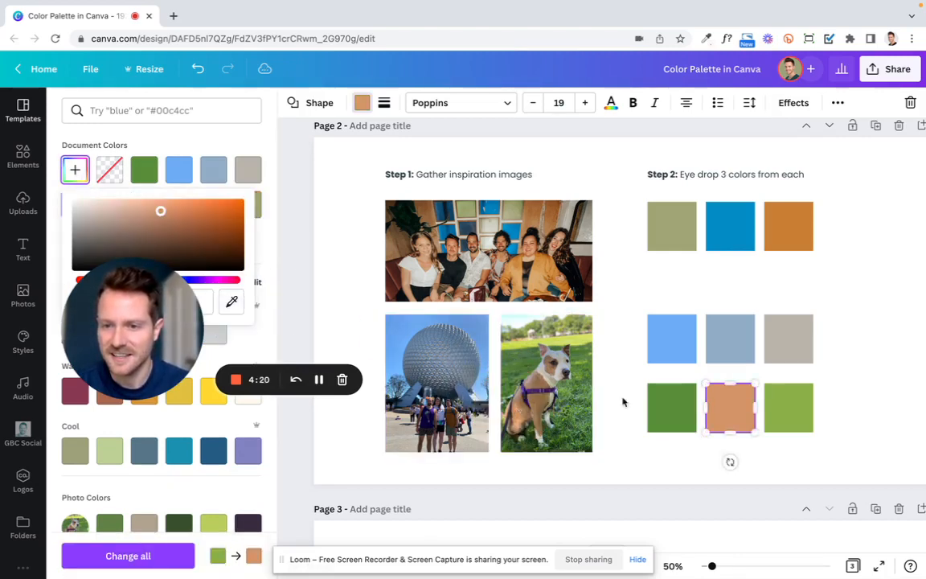
# Recolor the third square of the bottom row with the purple eyedropped from the dog's harness.
pyautogui.click(795, 417)
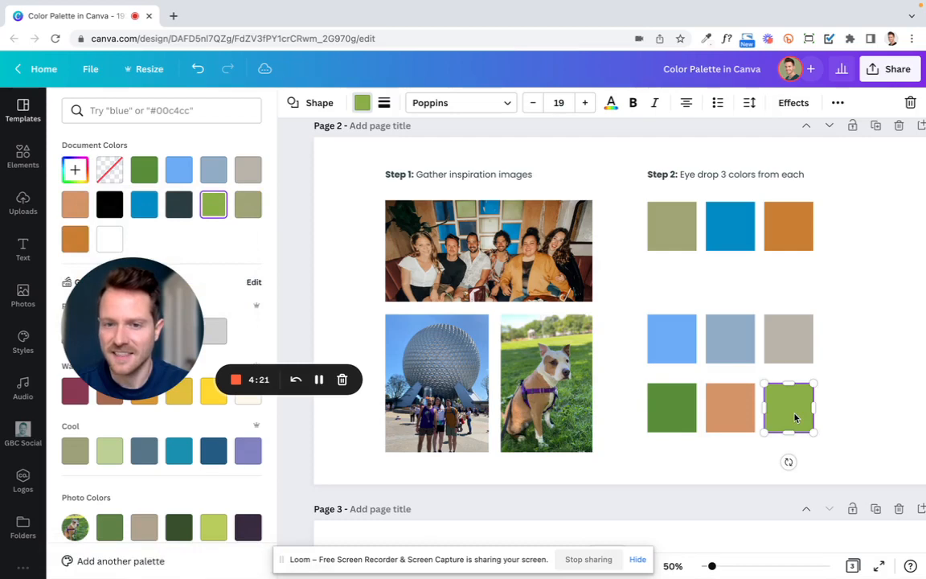
pyautogui.click(74, 169)
pyautogui.click(232, 301)
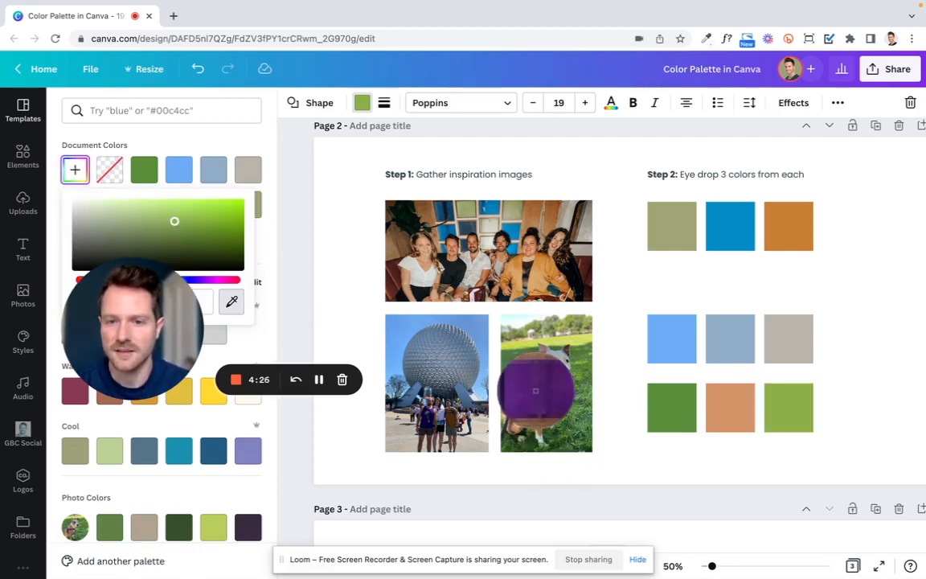
pyautogui.click(534, 391)
pyautogui.press('Escape')
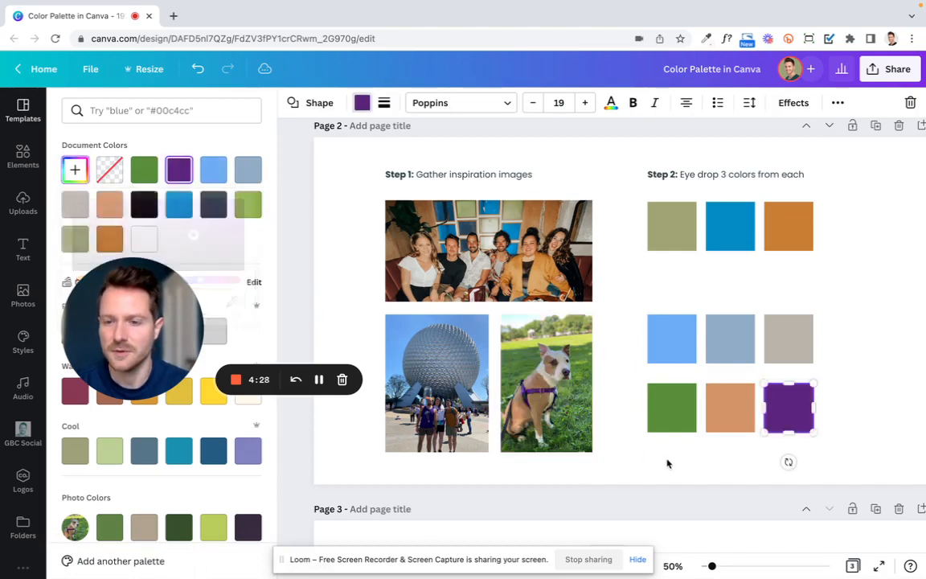
pyautogui.click(613, 474)
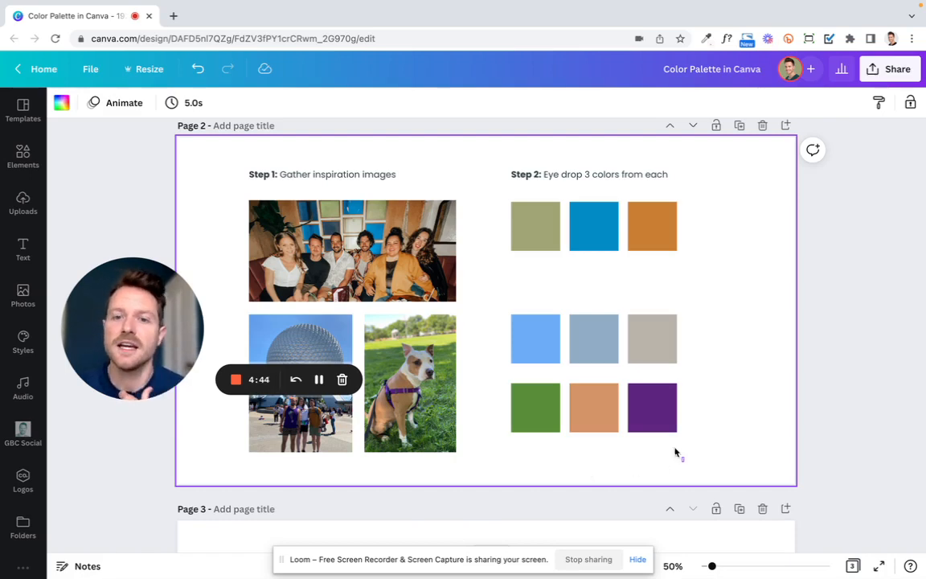
# Copy all nine color squares from page 2 onto page 3.
pyautogui.moveTo(676, 453); pyautogui.dragTo(508, 225)
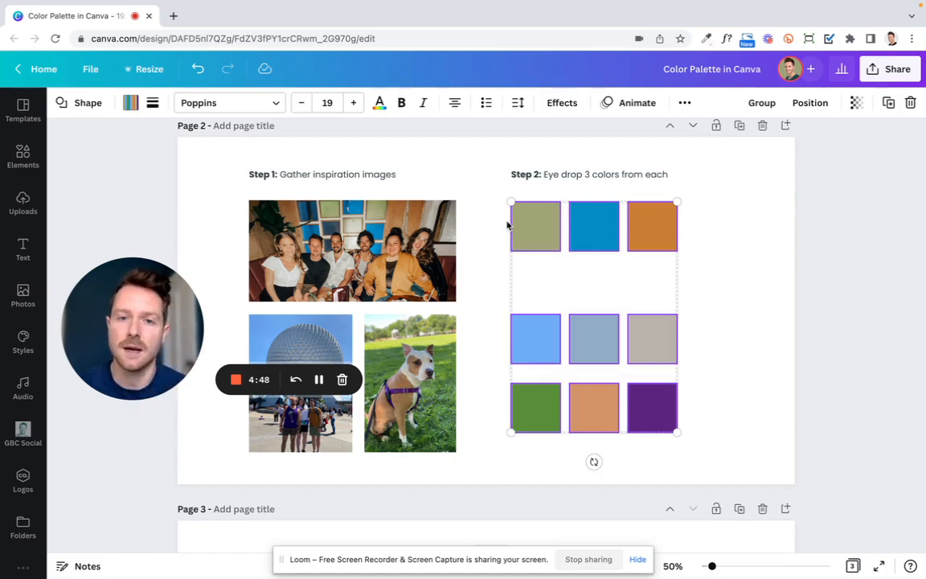
pyautogui.scroll(-5, 465, 292)
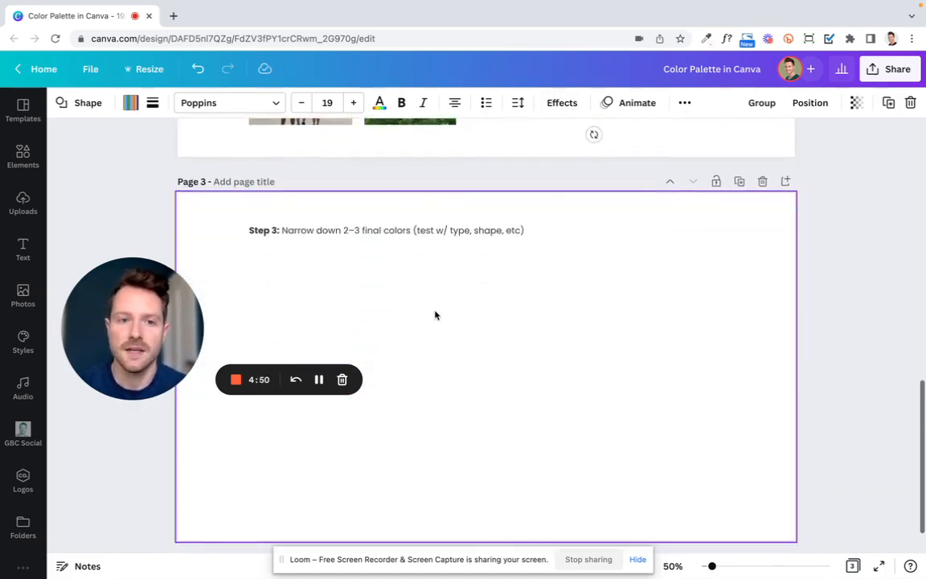
pyautogui.click(395, 362)
pyautogui.hotkey('ctrl', 'v')
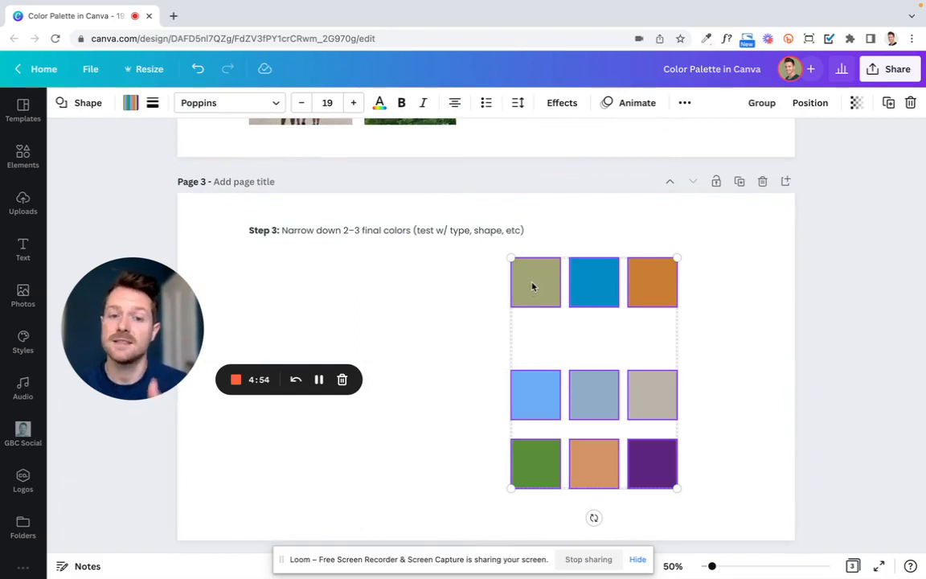
pyautogui.moveTo(532, 285); pyautogui.dragTo(308, 294)
pyautogui.hotkey('ctrl', 'z')
pyautogui.moveTo(512, 286); pyautogui.dragTo(724, 529)
pyautogui.hotkey('ctrl', 'z')
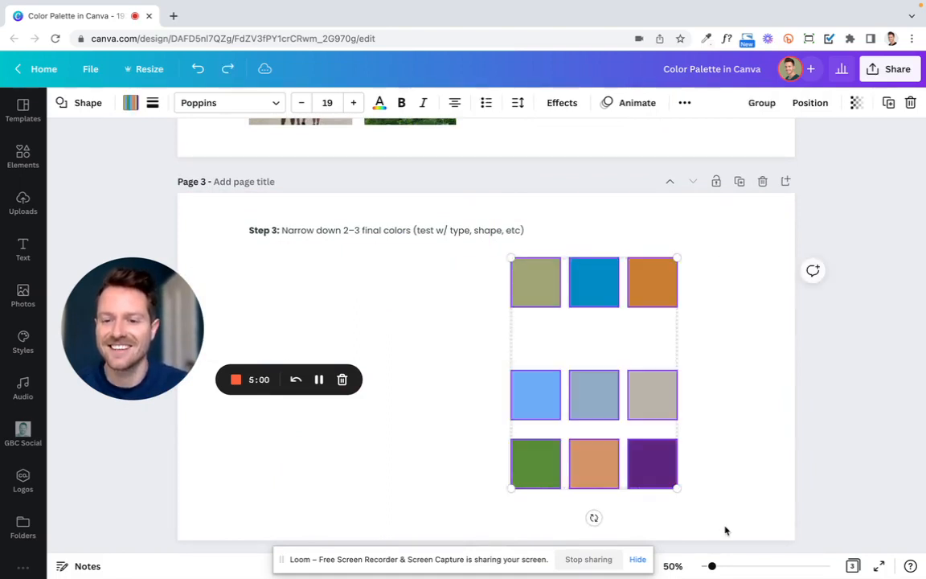
# Move the nine copied squares on page 3 so they align with the start of the Step 3 heading.
pyautogui.moveTo(604, 414); pyautogui.dragTo(340, 416)
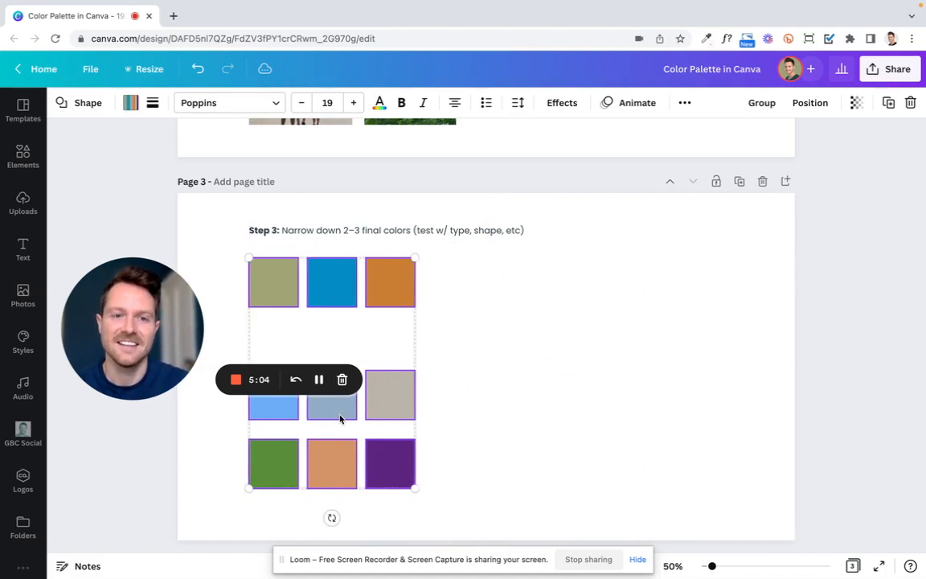
pyautogui.click(518, 440)
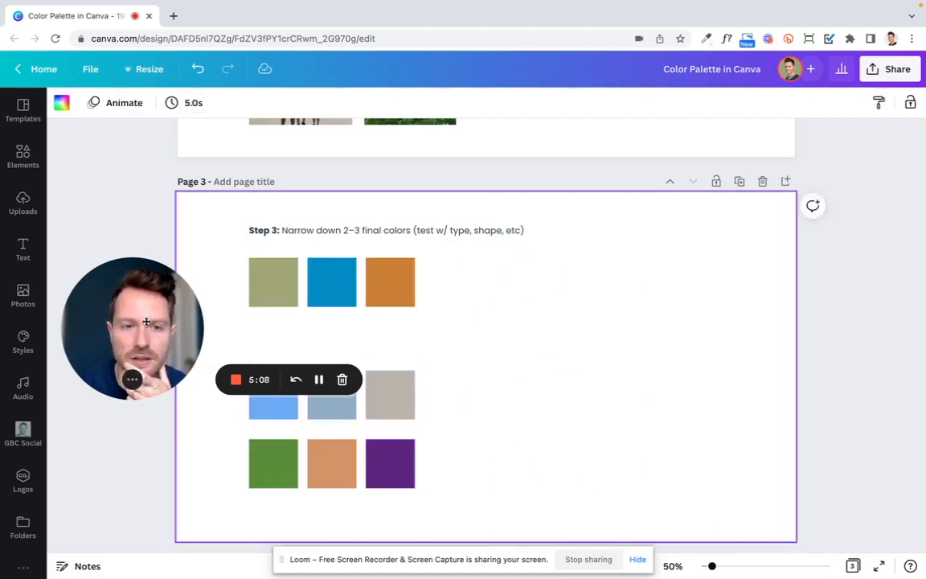
pyautogui.moveTo(145, 322); pyautogui.dragTo(147, 278)
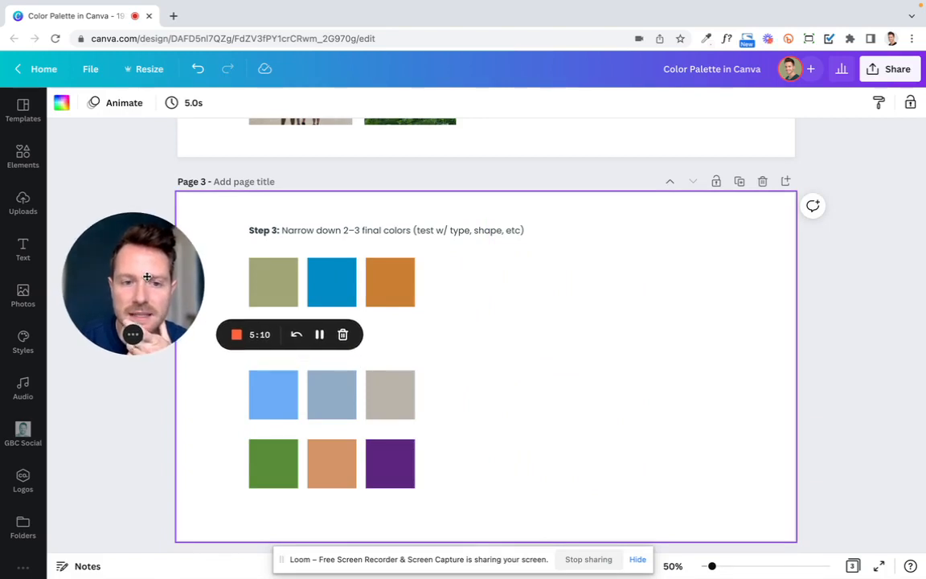
pyautogui.click(396, 469)
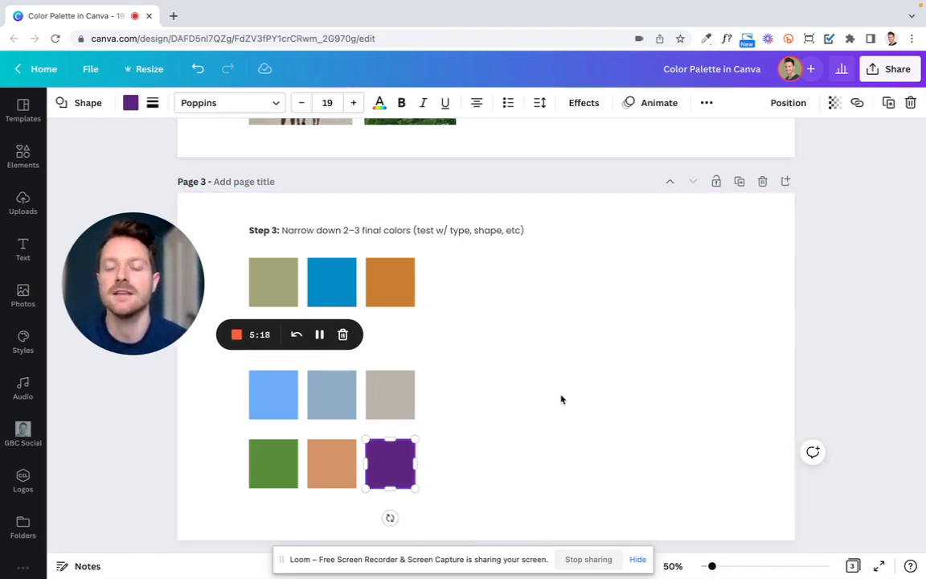
pyautogui.click(571, 327)
pyautogui.press('super+v')
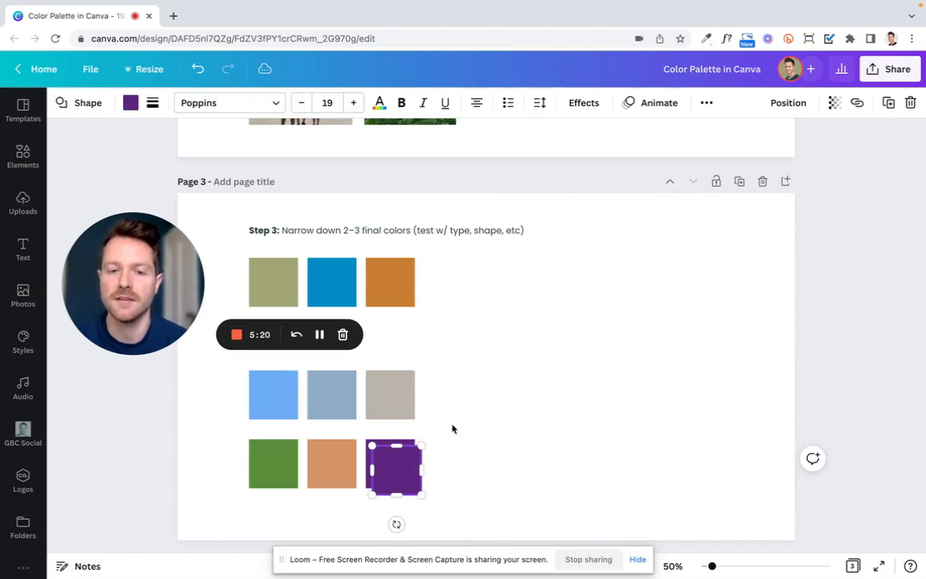
pyautogui.moveTo(407, 474); pyautogui.dragTo(545, 344)
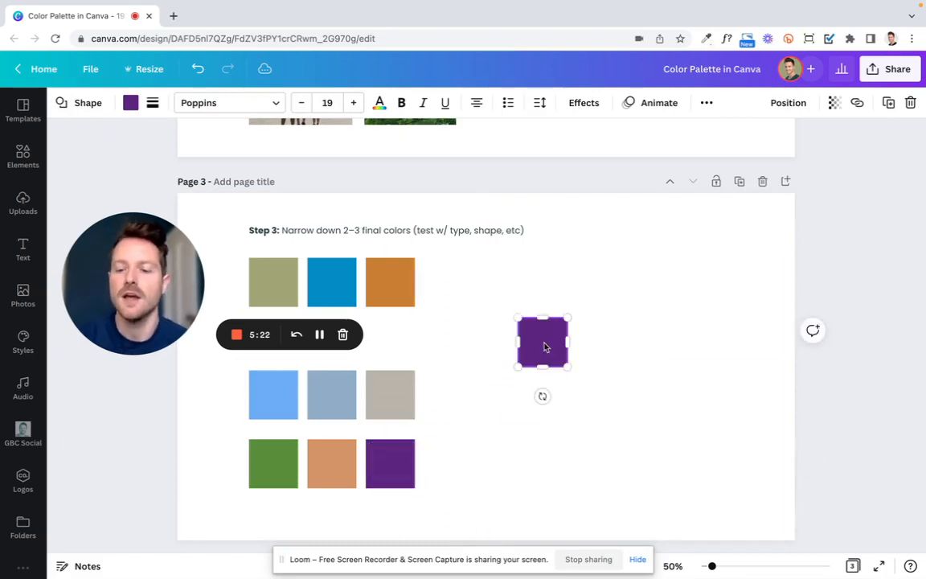
pyautogui.press('Delete')
# Place a copy of the purple square in the empty area beside the grid and enlarge it.
pyautogui.click(391, 462)
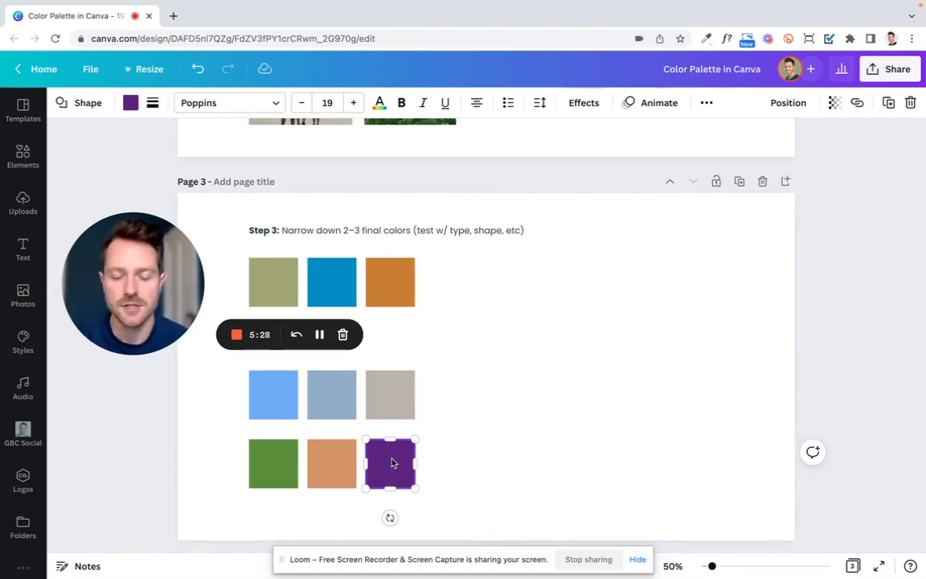
pyautogui.moveTo(391, 462); pyautogui.dragTo(654, 269)
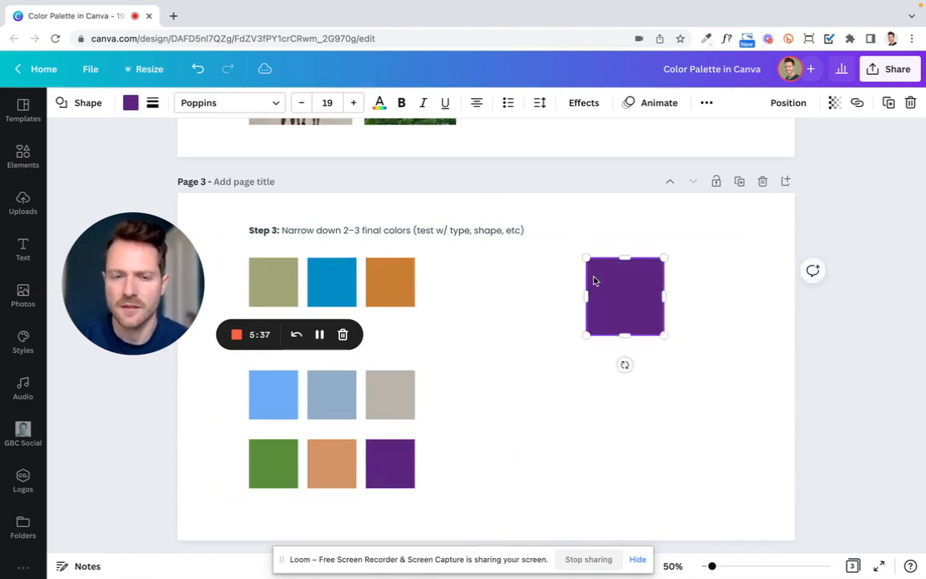
# Place copies of the light blue and gray-blue squares side by side beneath the enlarged purple square.
pyautogui.click(282, 409)
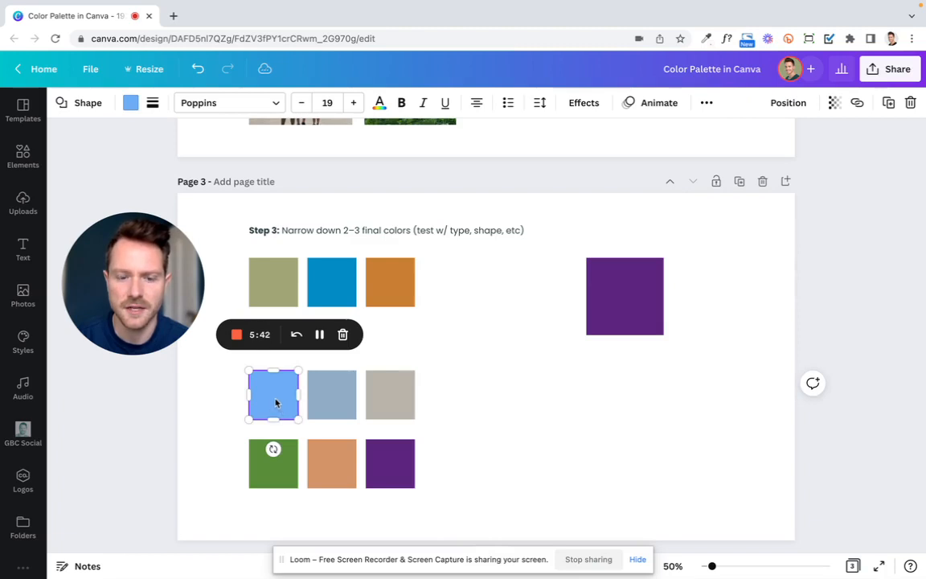
pyautogui.moveTo(275, 402); pyautogui.dragTo(612, 373)
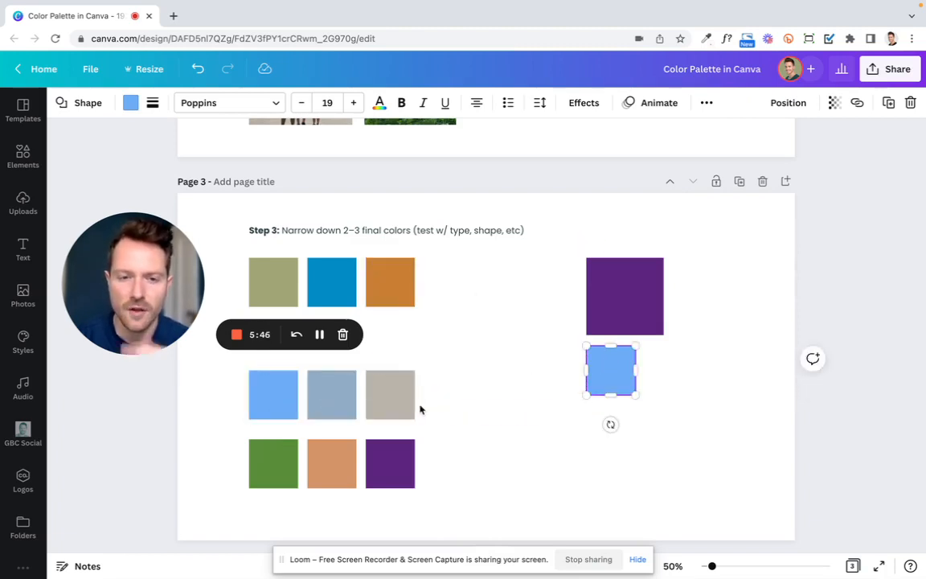
pyautogui.click(320, 397)
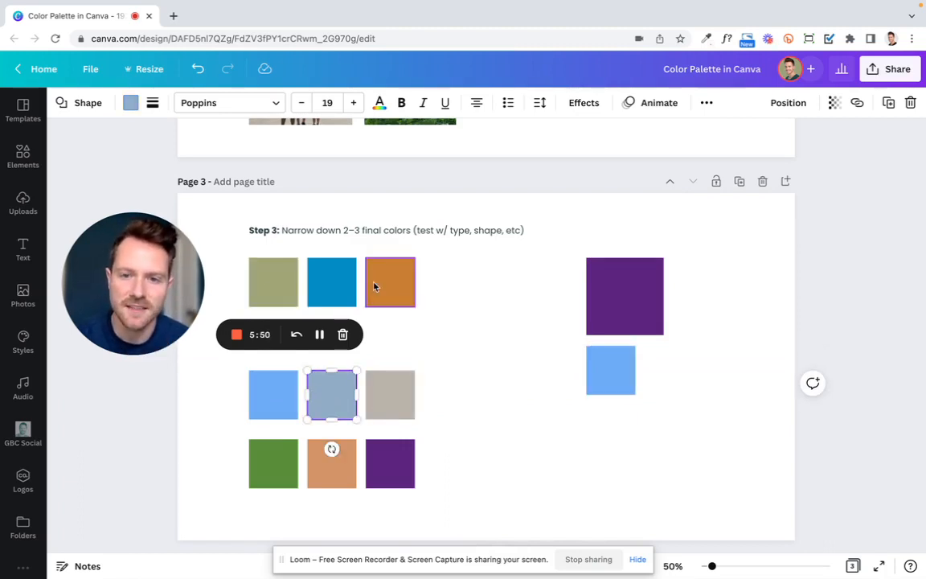
pyautogui.moveTo(352, 393); pyautogui.dragTo(689, 368)
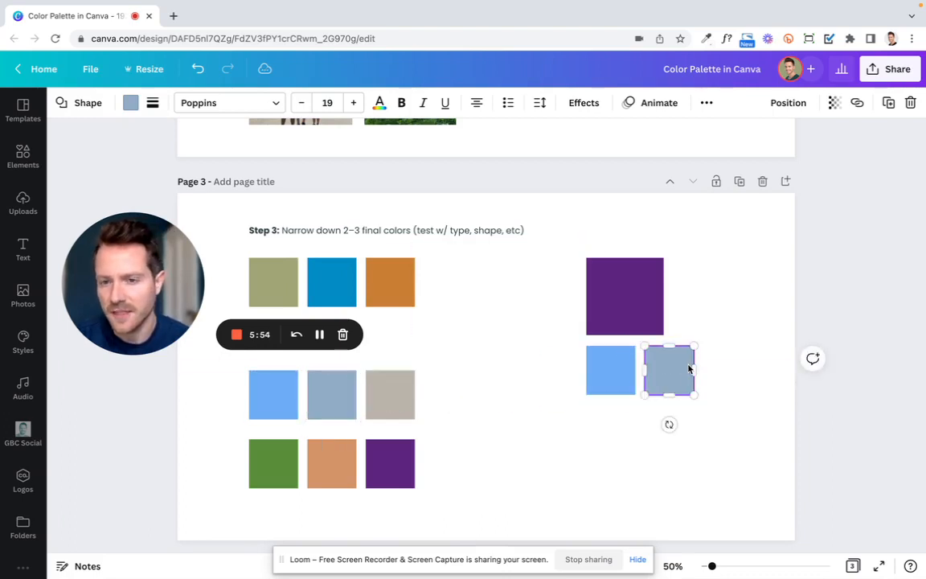
pyautogui.click(715, 398)
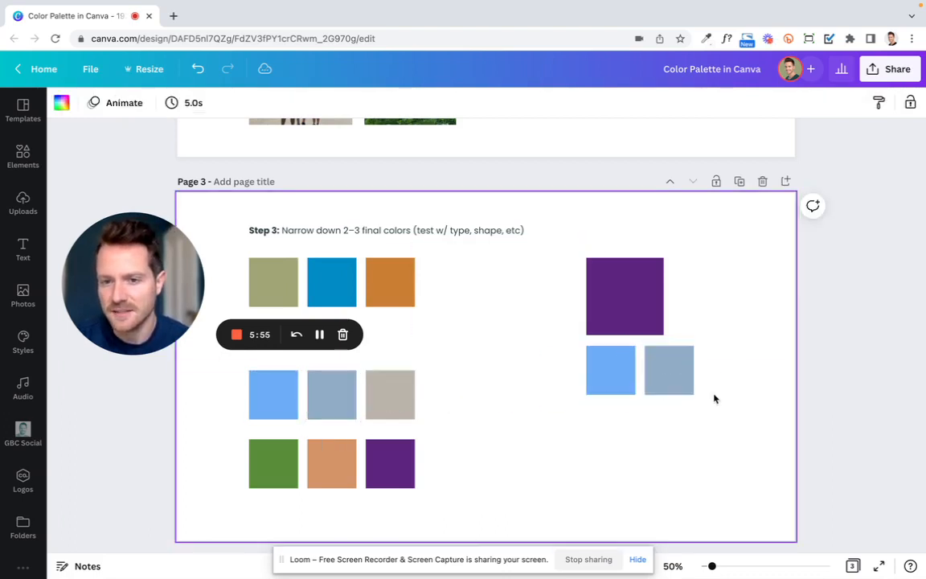
# Enlarge the big purple square further and move it with its two blue squares closer to the nine-square grid.
pyautogui.click(653, 302)
pyautogui.moveTo(665, 258); pyautogui.dragTo(697, 234)
pyautogui.moveTo(726, 435); pyautogui.dragTo(543, 315)
pyautogui.click(664, 392)
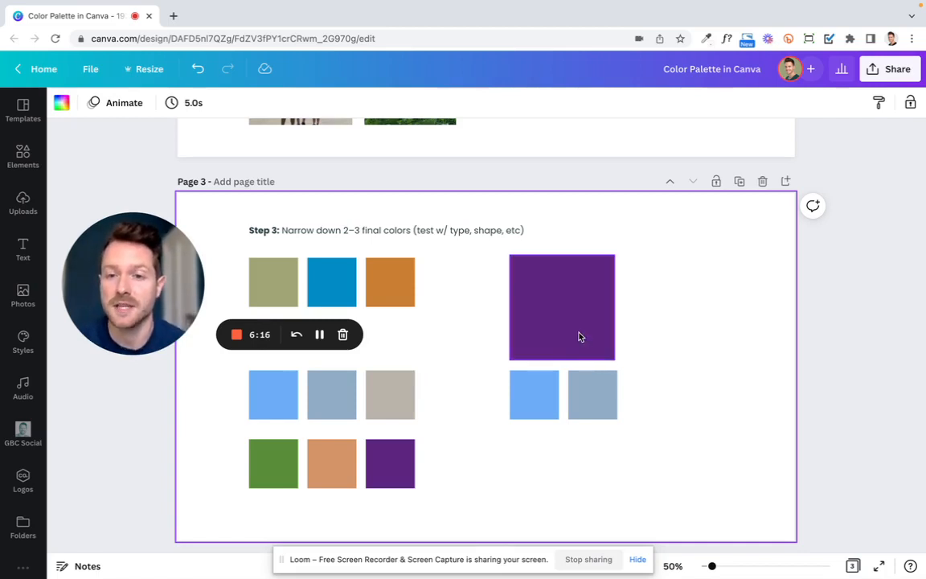
# Duplicate the large purple square and place the copy level with it on its right side.
pyautogui.moveTo(579, 335); pyautogui.dragTo(713, 338)
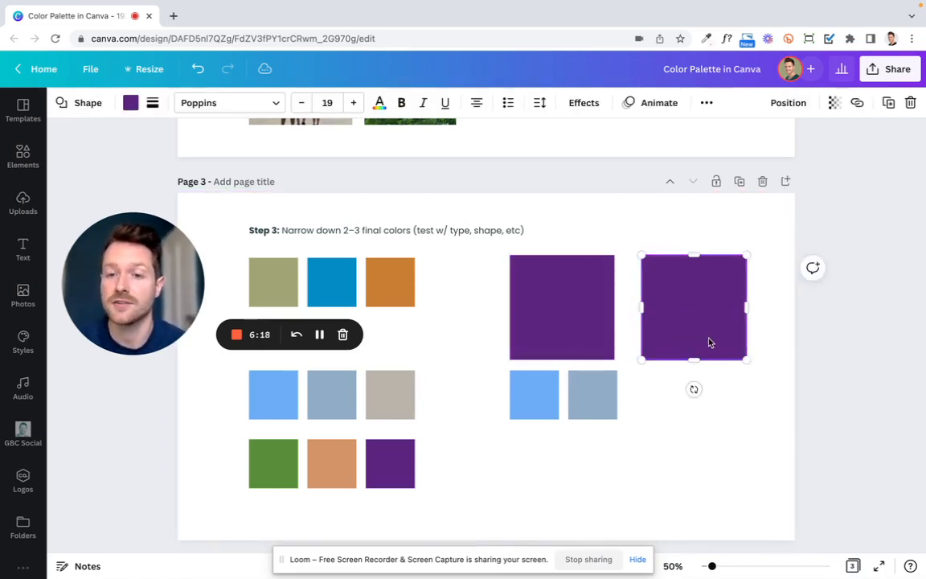
pyautogui.click(694, 458)
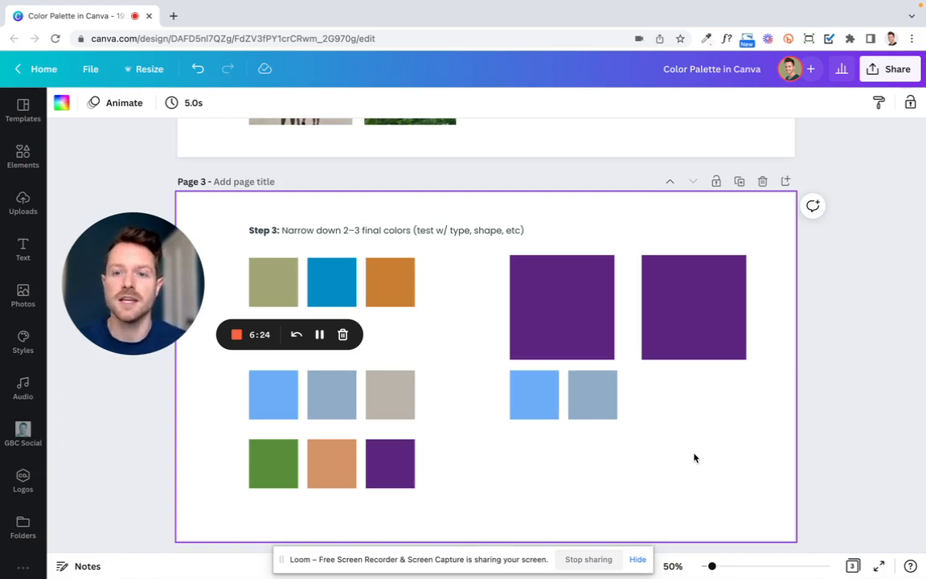
# Add the text HELLO inside the copied large purple square and make it bold.
pyautogui.click(688, 321)
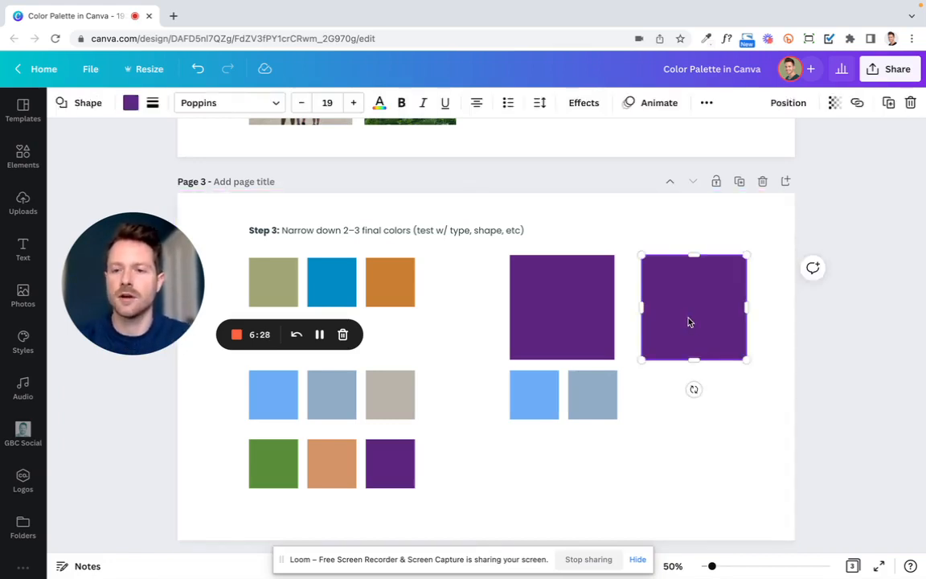
pyautogui.write('HELLO')
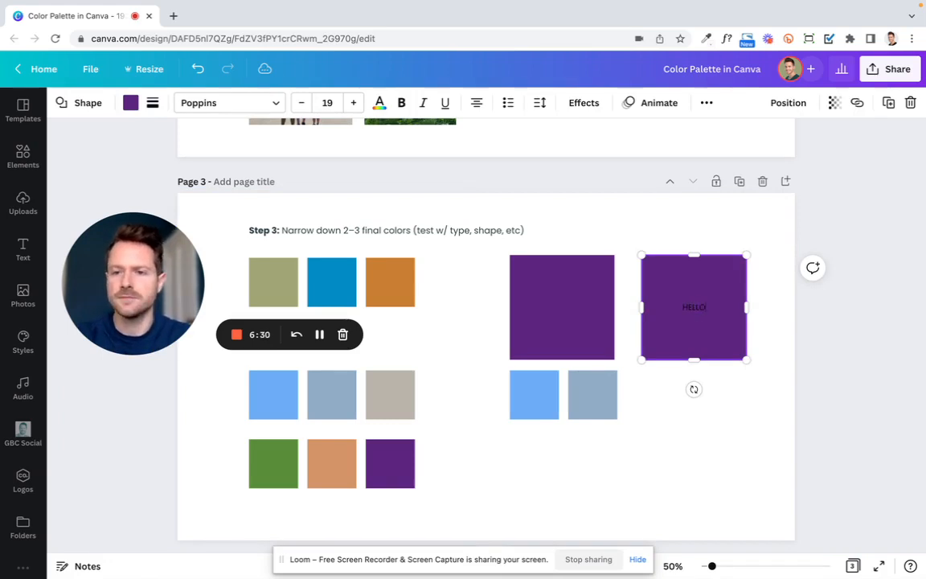
pyautogui.hotkey('ctrl', 'a')
pyautogui.hotkey('ctrl', 'b')
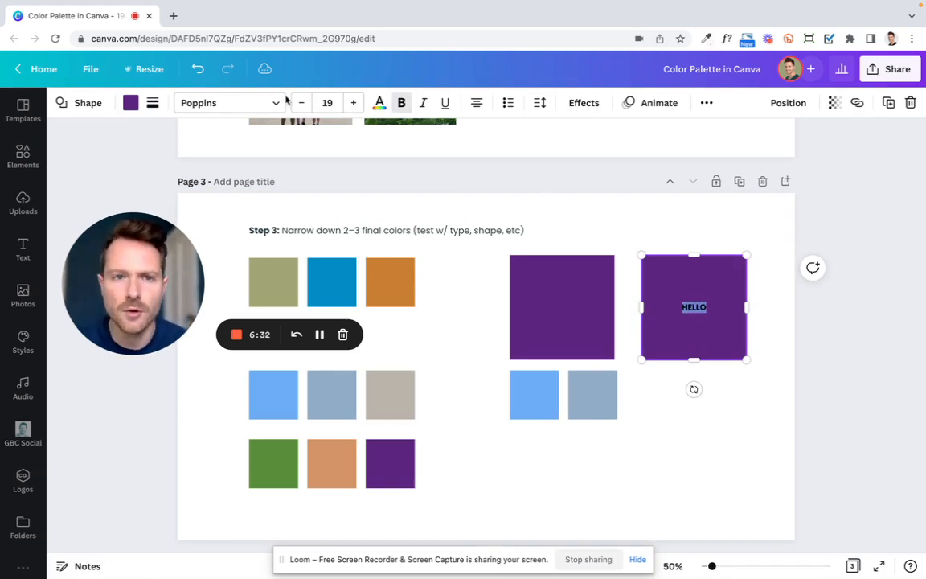
# Enlarge the HELLO text in the copied purple square to font size 50.
pyautogui.click(326, 103)
pyautogui.write('30')
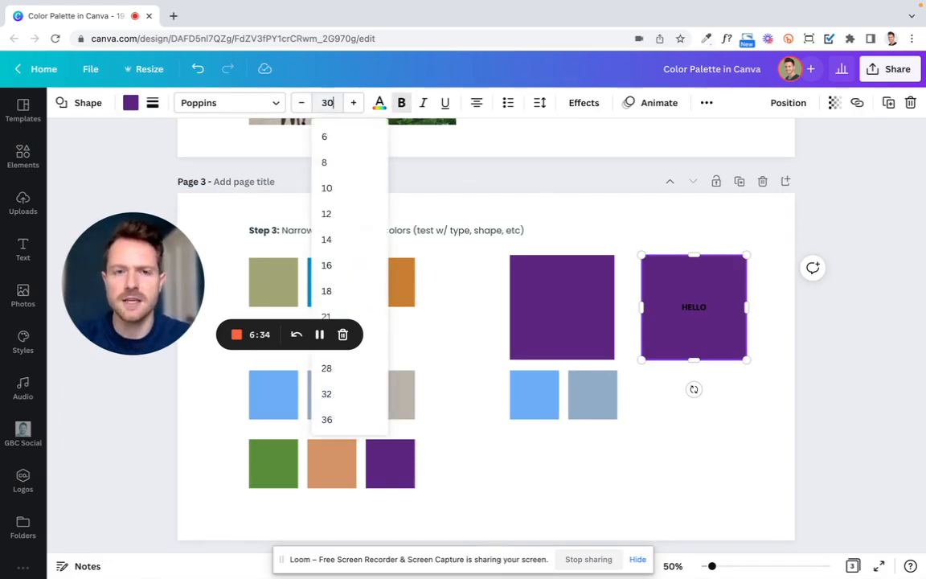
pyautogui.press('Return')
pyautogui.click(327, 103)
pyautogui.write('50')
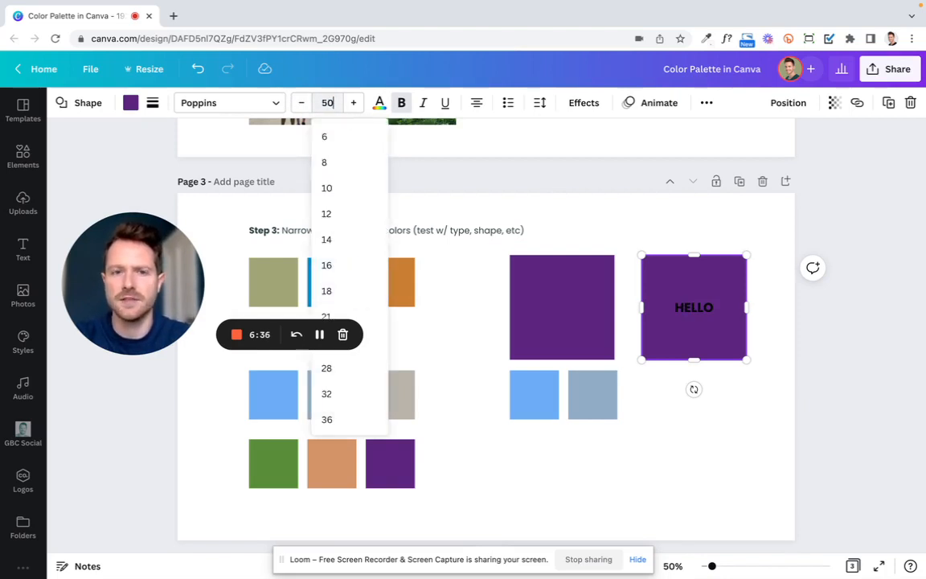
pyautogui.press('Return')
# Color the HELLO text light blue by sampling the small light blue square beneath the first large purple square.
pyautogui.doubleClick(676, 301)
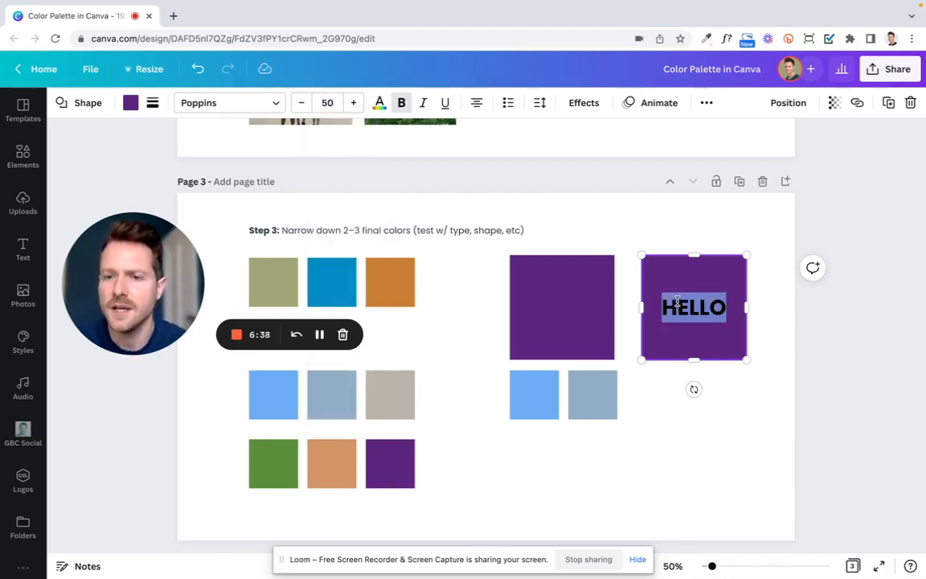
pyautogui.click(379, 104)
pyautogui.click(75, 169)
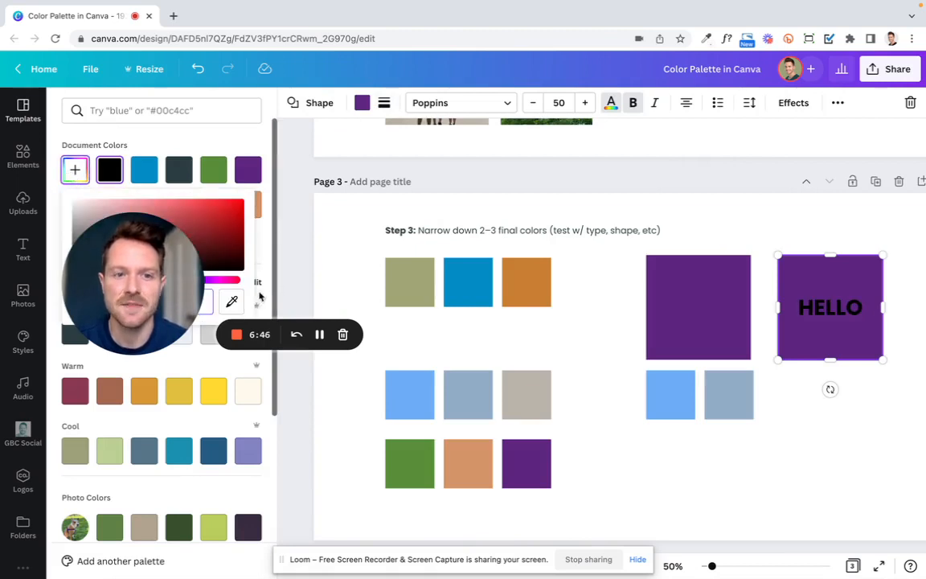
pyautogui.click(232, 301)
pyautogui.click(675, 398)
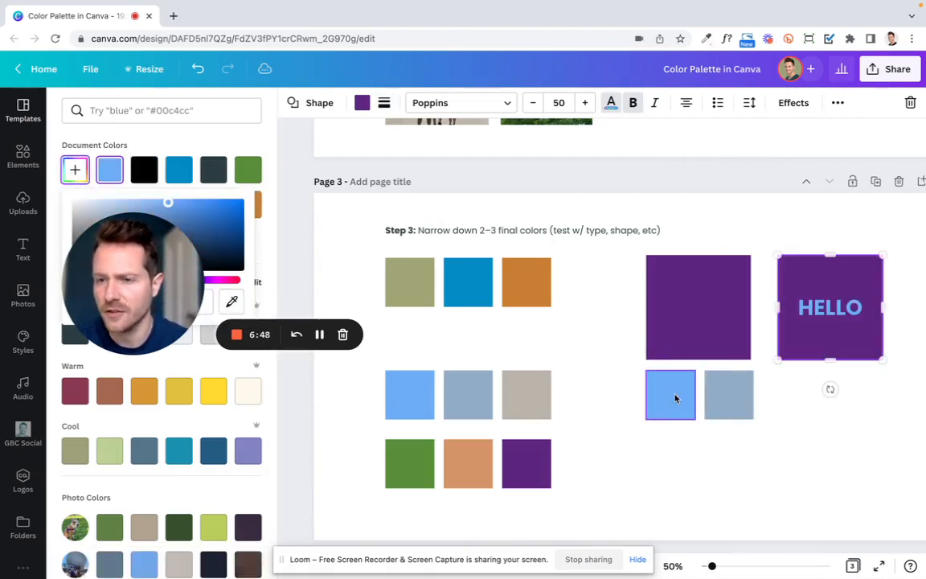
pyautogui.click(837, 424)
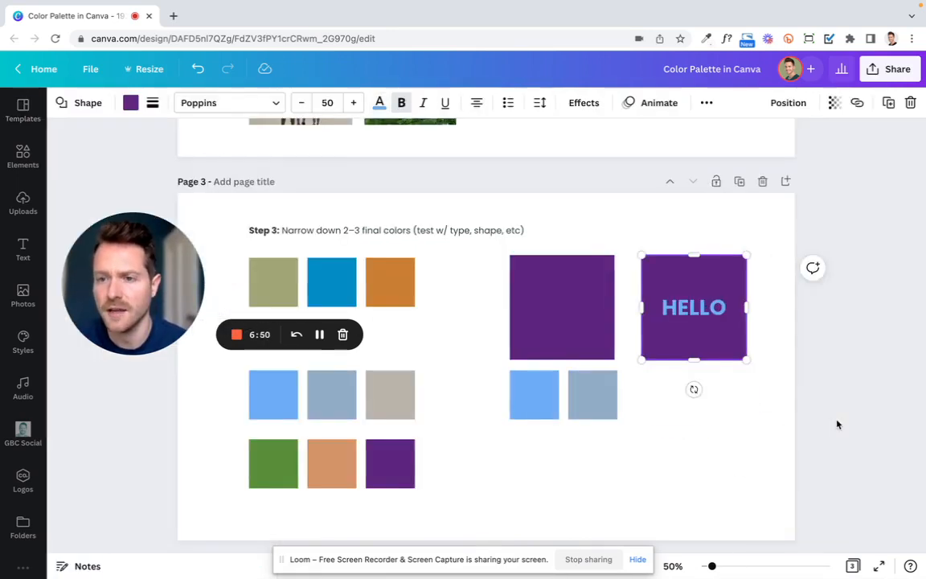
# Duplicate the purple HELLO square and place the copy directly beneath it.
pyautogui.click(723, 438)
pyautogui.click(682, 328)
pyautogui.moveTo(682, 328); pyautogui.dragTo(681, 449)
# Color the lower square's HELLO text gray-blue by sampling the small gray-blue square next to it.
pyautogui.doubleClick(674, 427)
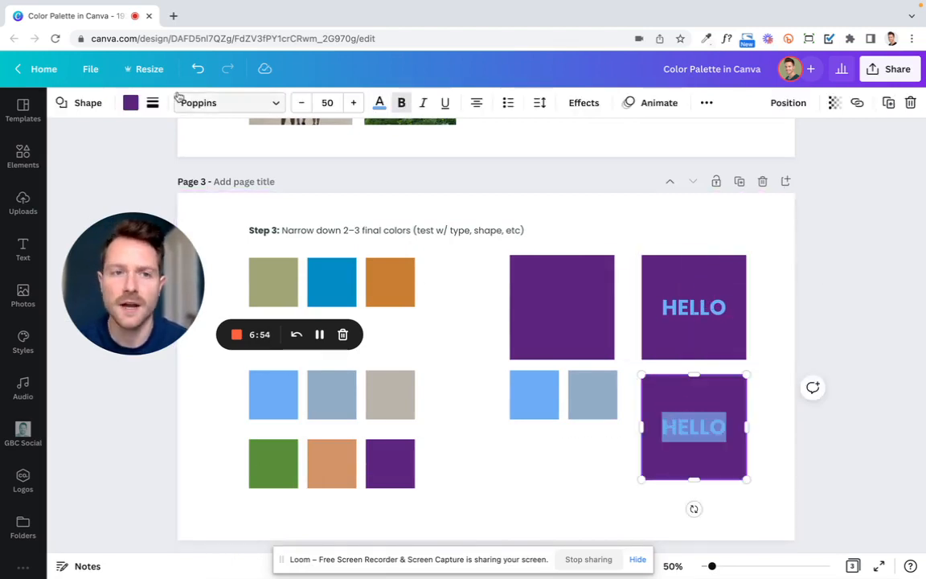
pyautogui.click(378, 104)
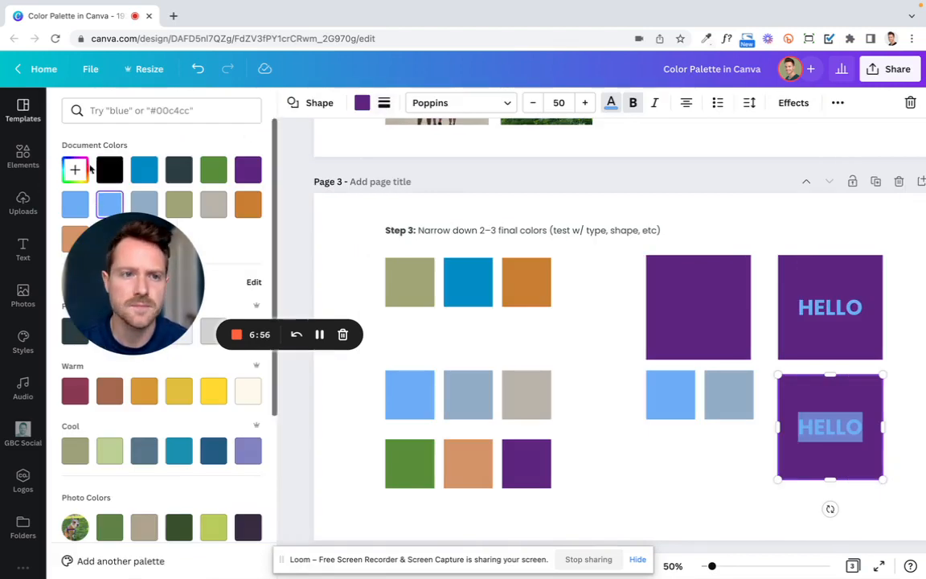
pyautogui.click(75, 169)
pyautogui.click(230, 297)
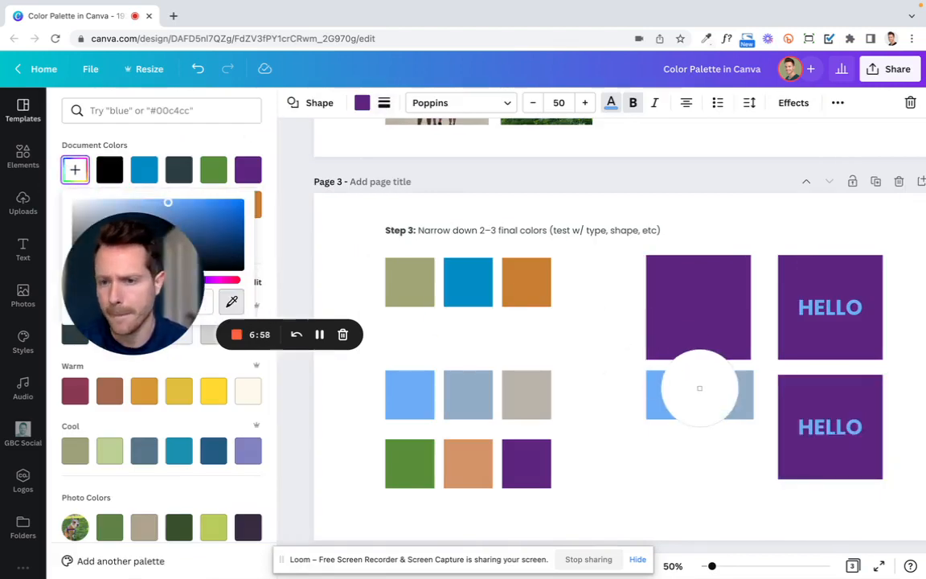
pyautogui.click(729, 394)
pyautogui.click(734, 486)
pyautogui.click(612, 472)
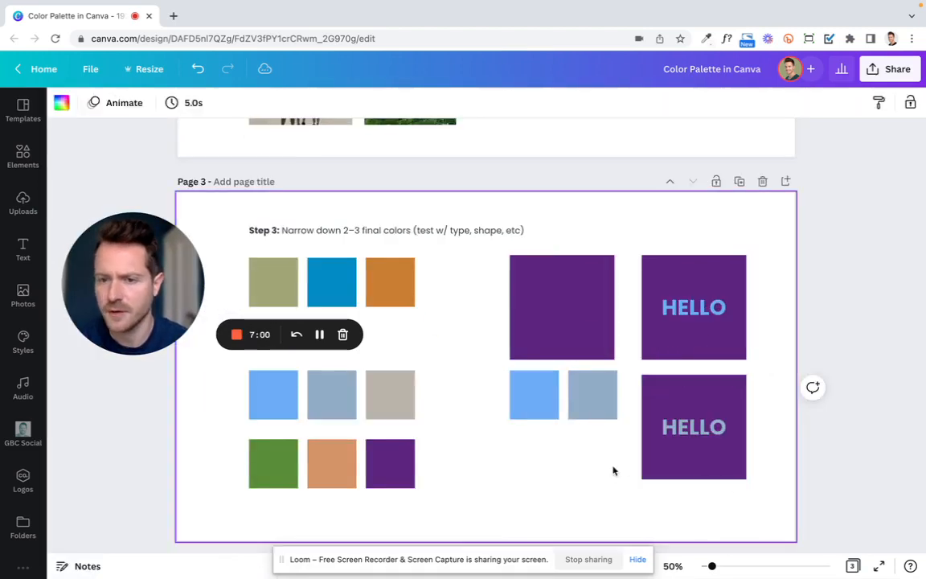
# Shrink both purple HELLO squares together to a little over half their size.
pyautogui.click(694, 418)
pyautogui.keyDown('shift'); pyautogui.click(698, 347); pyautogui.keyUp('shift')
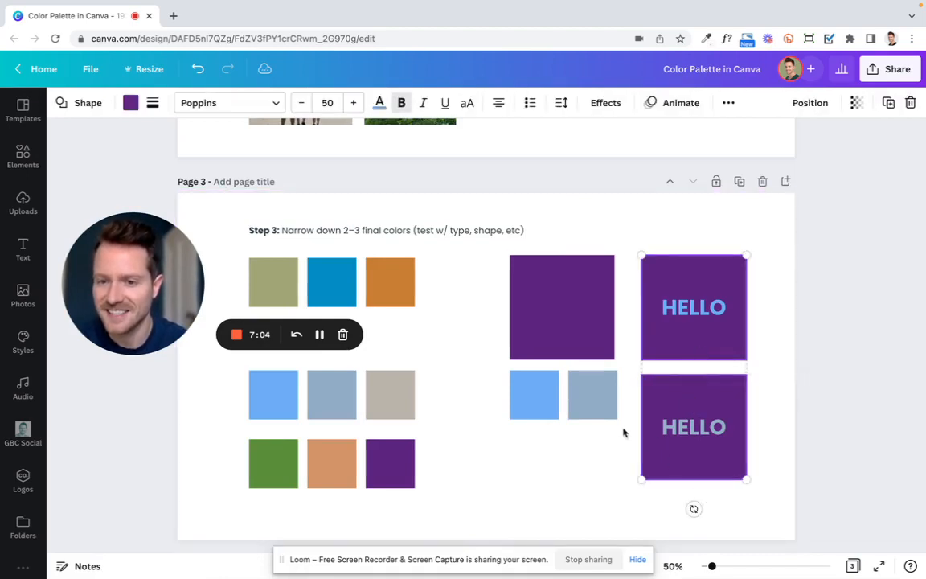
pyautogui.moveTo(747, 479); pyautogui.dragTo(696, 387)
pyautogui.click(672, 412)
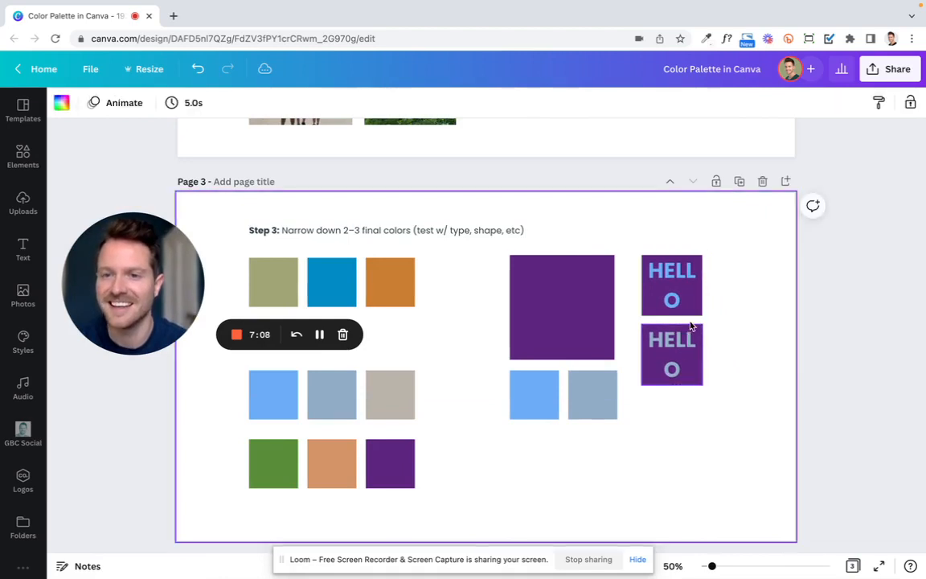
# Replace the HELLO text in both shrunken purple squares with HI.
pyautogui.click(676, 280)
pyautogui.doubleClick(674, 277)
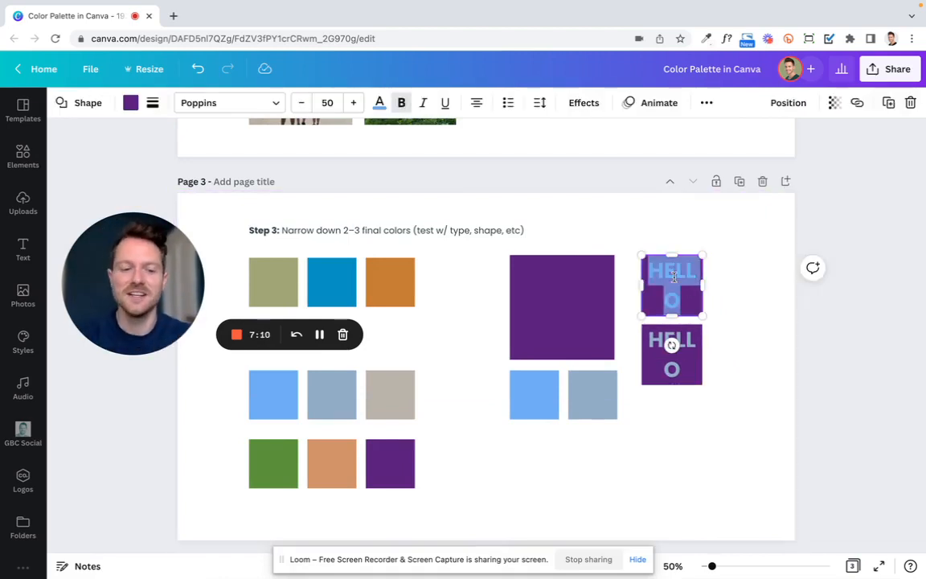
pyautogui.write('HI')
pyautogui.doubleClick(686, 338)
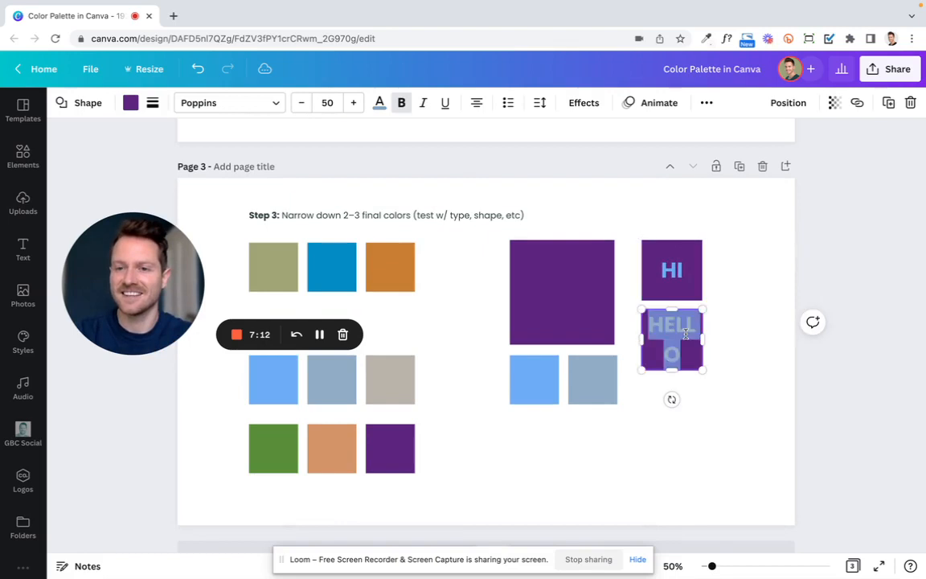
pyautogui.write('HI')
pyautogui.click(711, 390)
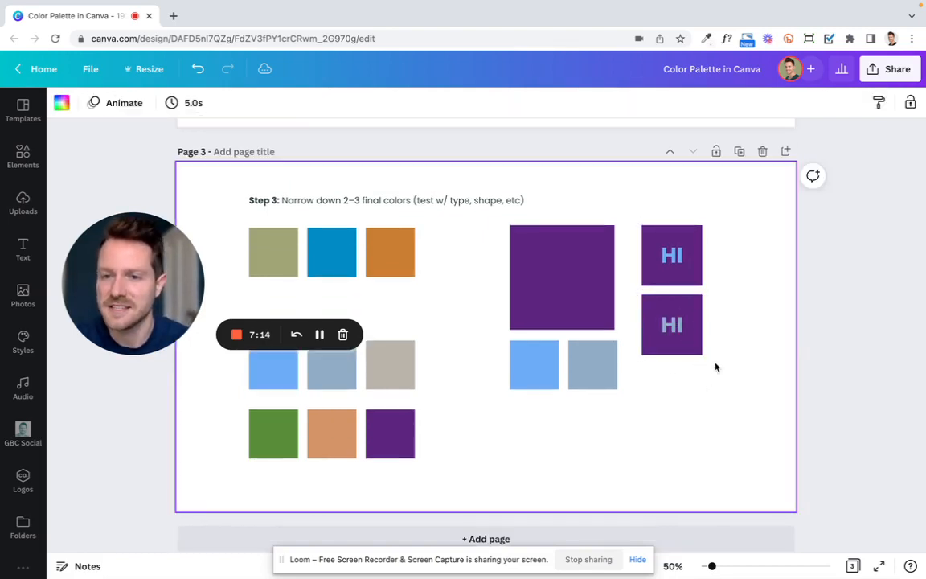
pyautogui.moveTo(714, 362); pyautogui.dragTo(748, 259)
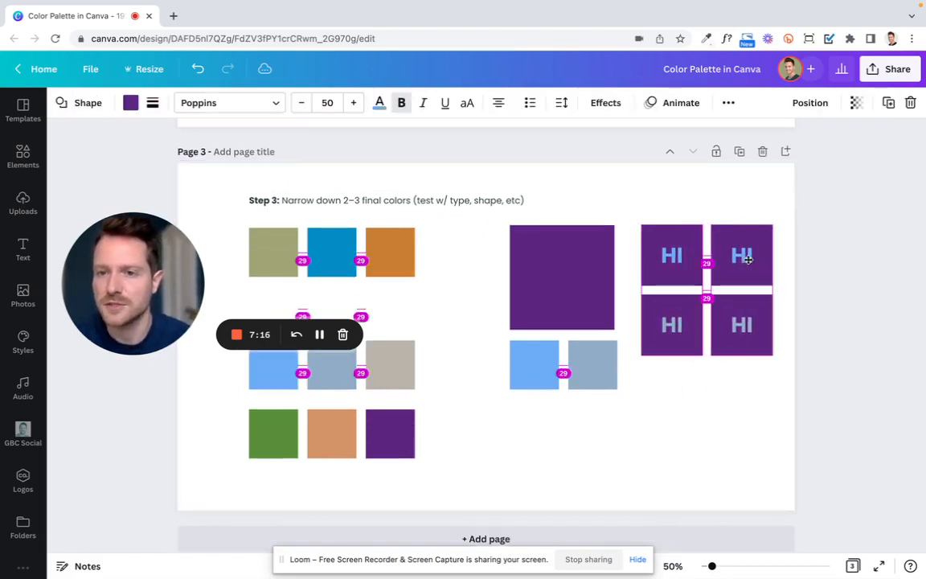
pyautogui.click(692, 414)
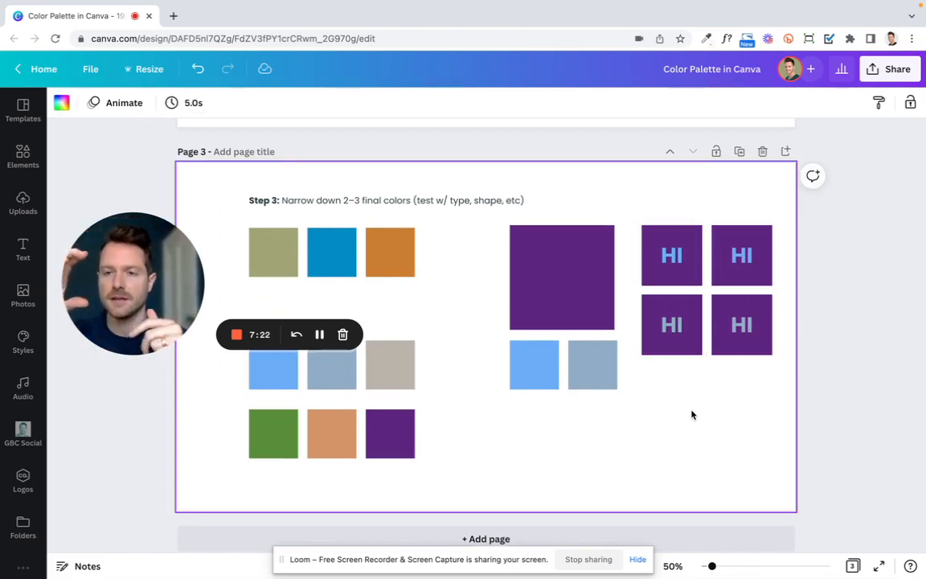
pyautogui.moveTo(760, 390); pyautogui.dragTo(760, 223)
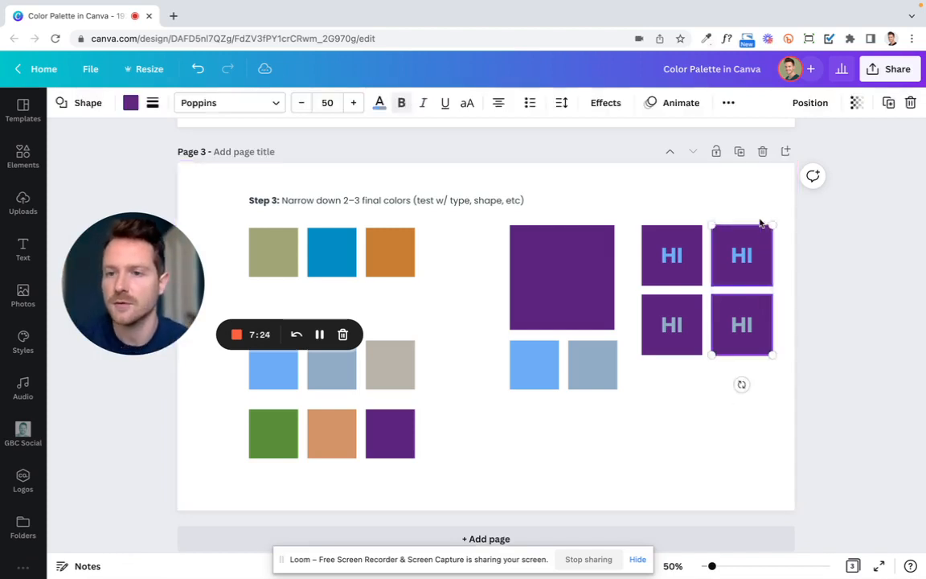
pyautogui.press('Delete')
# Duplicate the two purple HI squares and place the copies in a column on their right side, forming a two-by-two grid.
pyautogui.moveTo(678, 390); pyautogui.dragTo(744, 241)
pyautogui.click(706, 372)
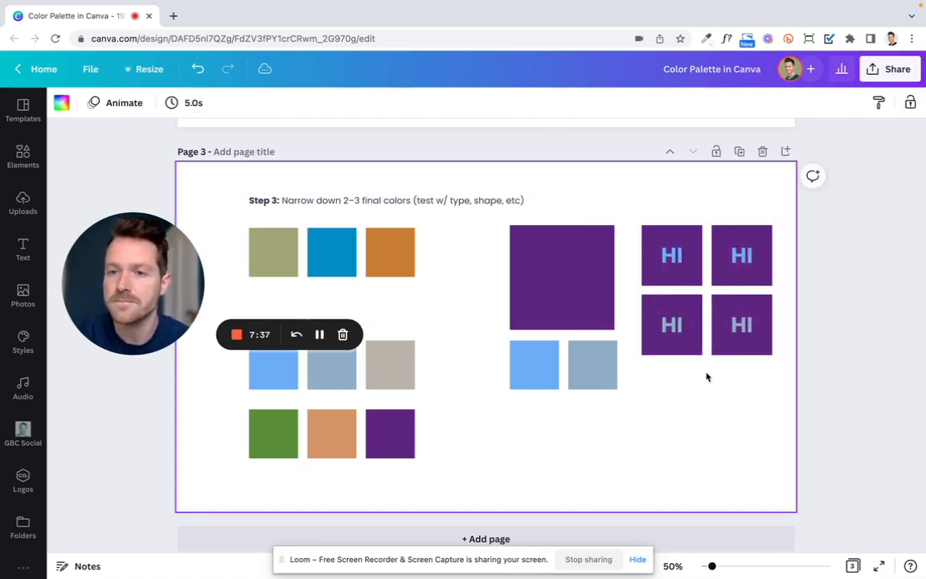
# Fill the upper copied HI square with light blue sampled from the small light blue square.
pyautogui.click(728, 265)
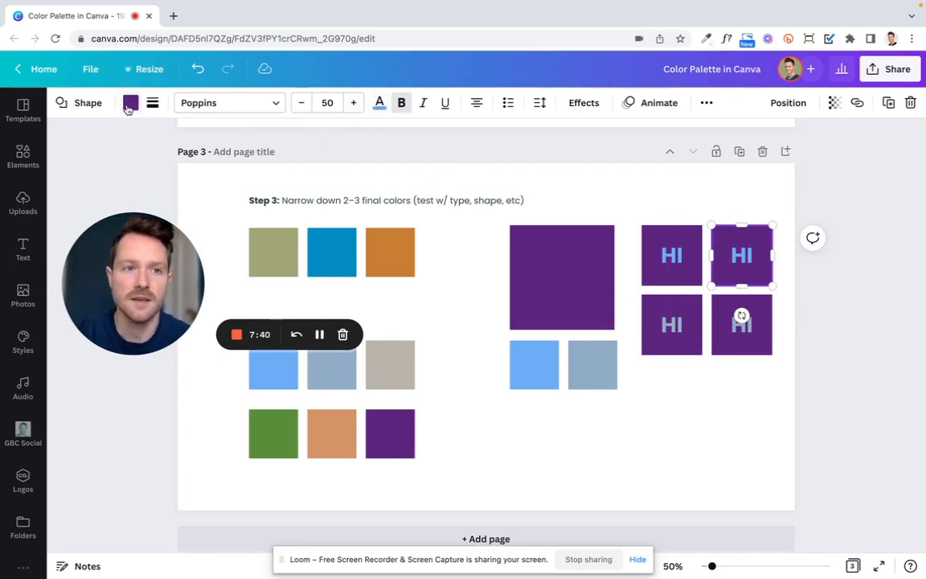
pyautogui.click(129, 103)
pyautogui.click(77, 168)
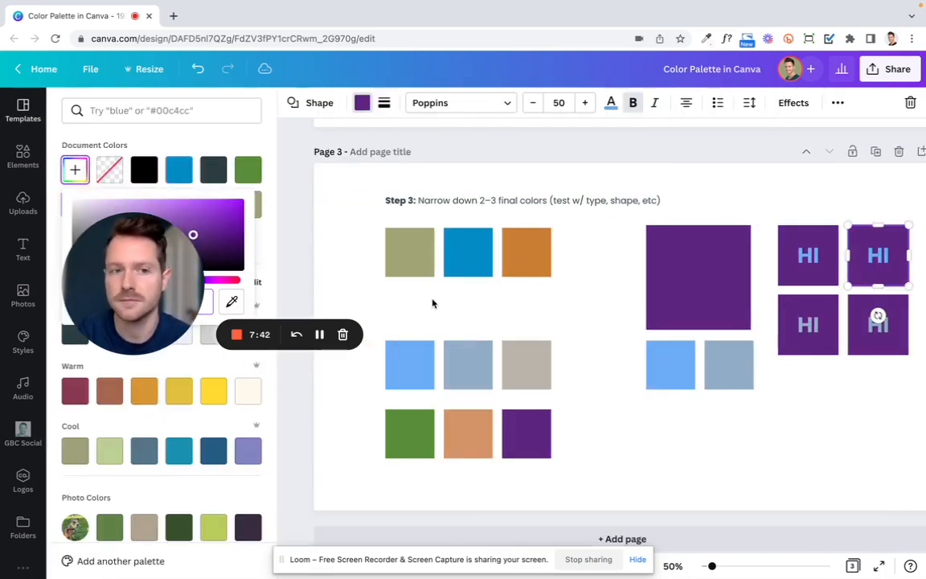
pyautogui.click(231, 302)
pyautogui.click(667, 364)
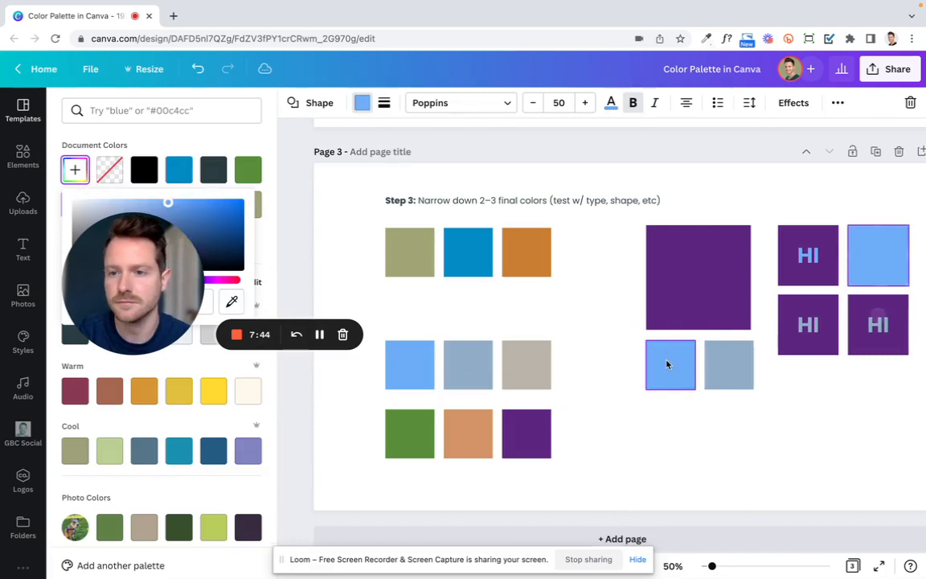
pyautogui.click(823, 416)
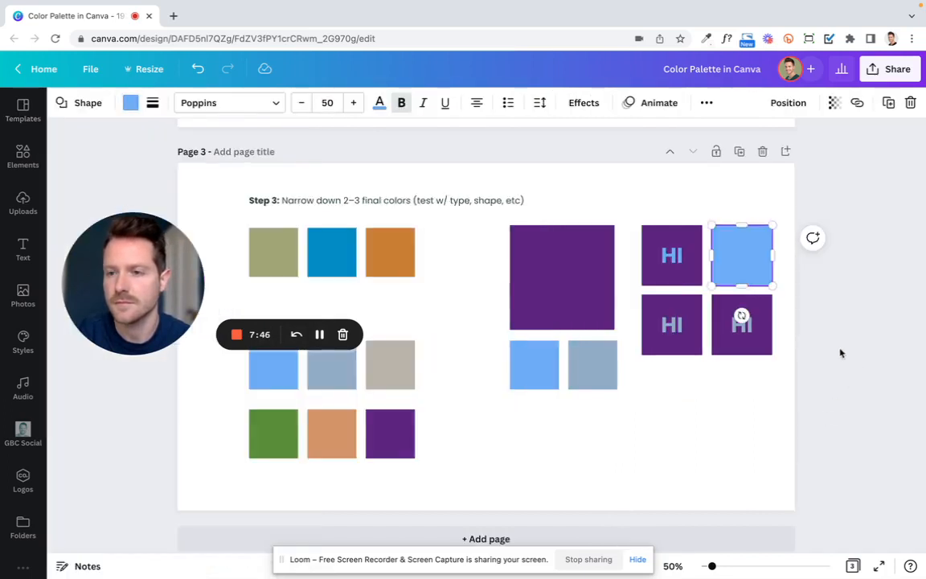
# Fill the lower copied HI square with gray-blue sampled from the small gray-blue square.
pyautogui.click(753, 351)
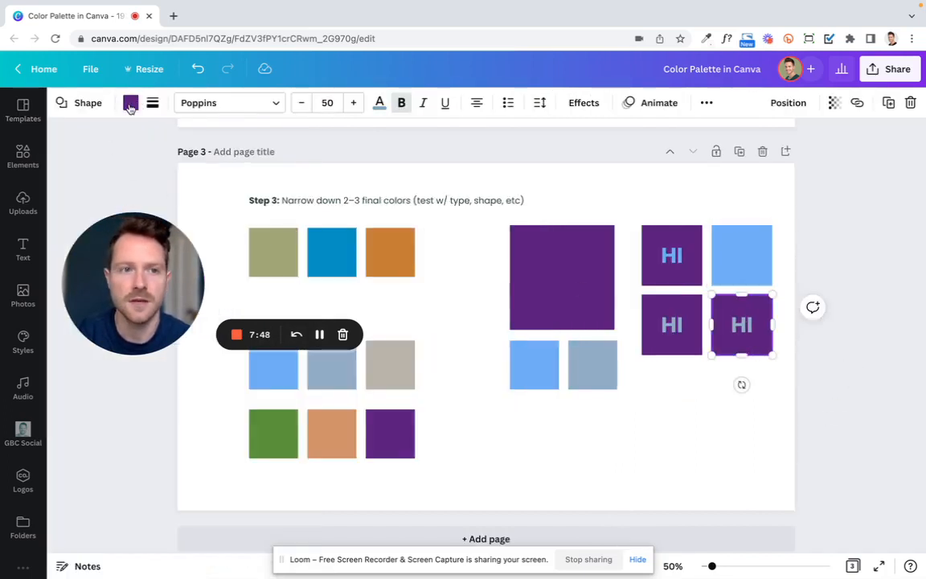
pyautogui.click(130, 107)
pyautogui.click(75, 170)
pyautogui.click(232, 302)
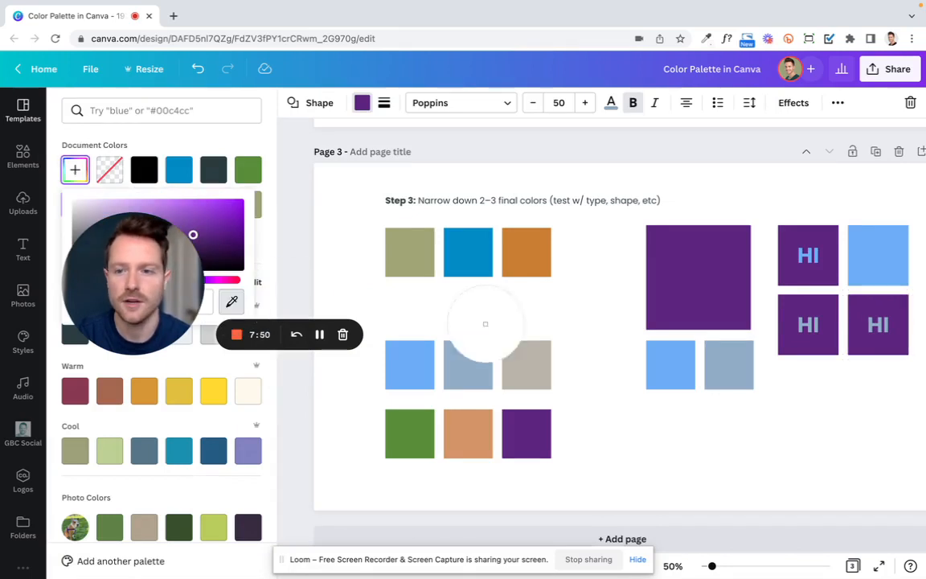
pyautogui.click(726, 368)
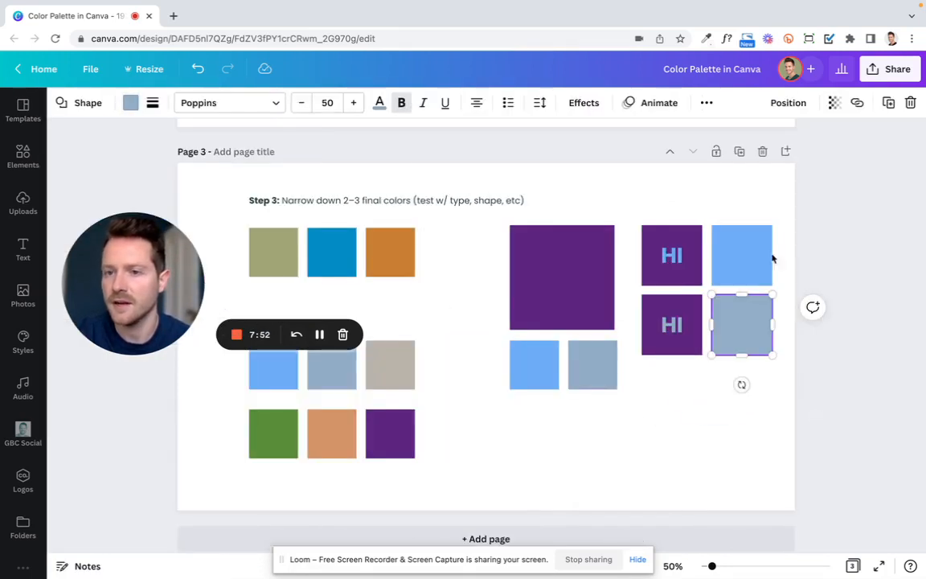
# Change the text in the light blue HI square to the purple document color.
pyautogui.click(742, 253)
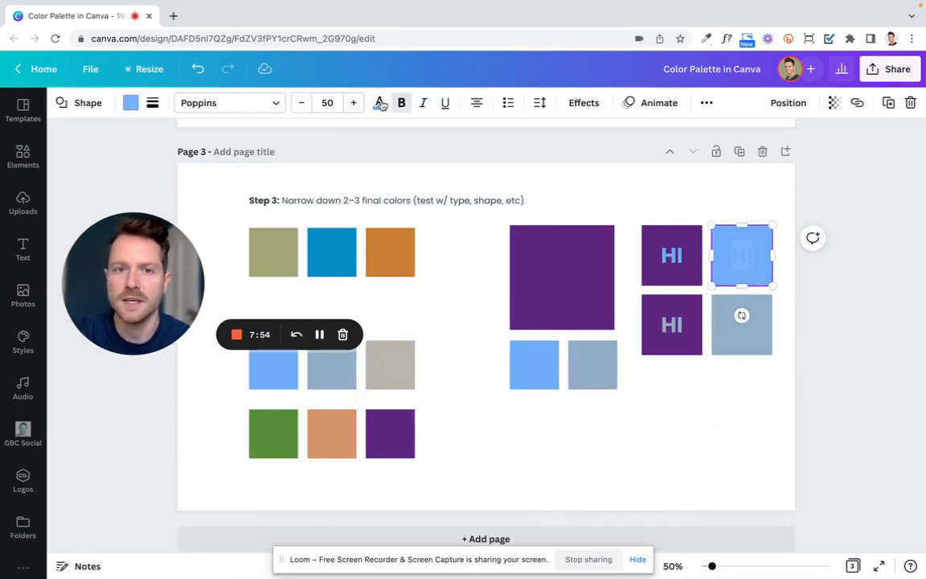
pyautogui.click(379, 102)
pyautogui.click(247, 170)
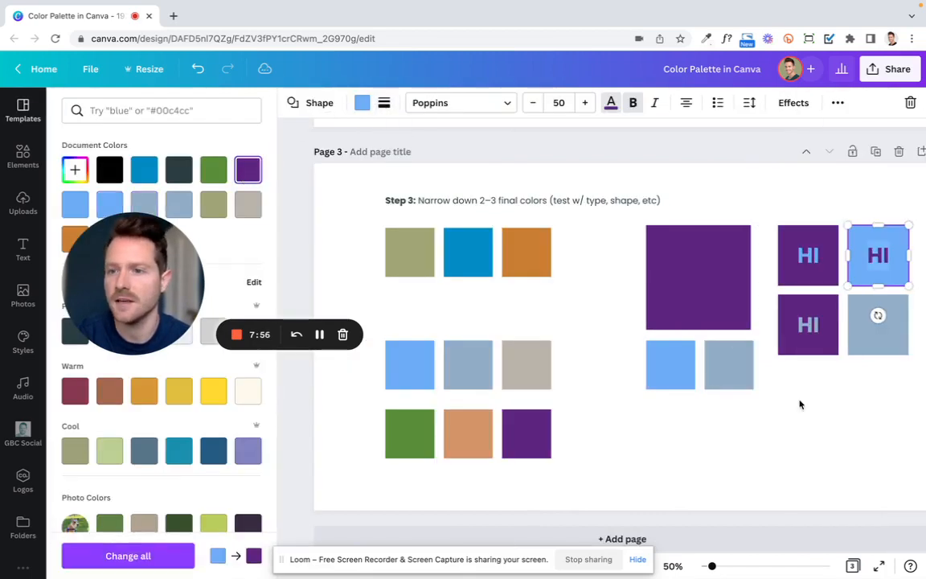
pyautogui.click(800, 403)
pyautogui.click(724, 378)
# Try a light blue fill on the gray-blue HI square and set it back to the gray-blue document color.
pyautogui.doubleClick(736, 323)
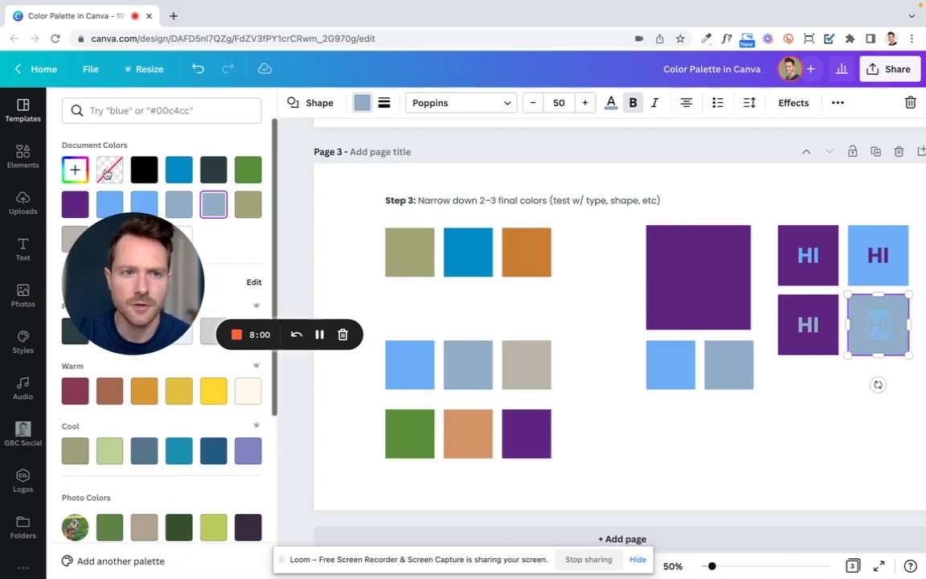
pyautogui.click(110, 207)
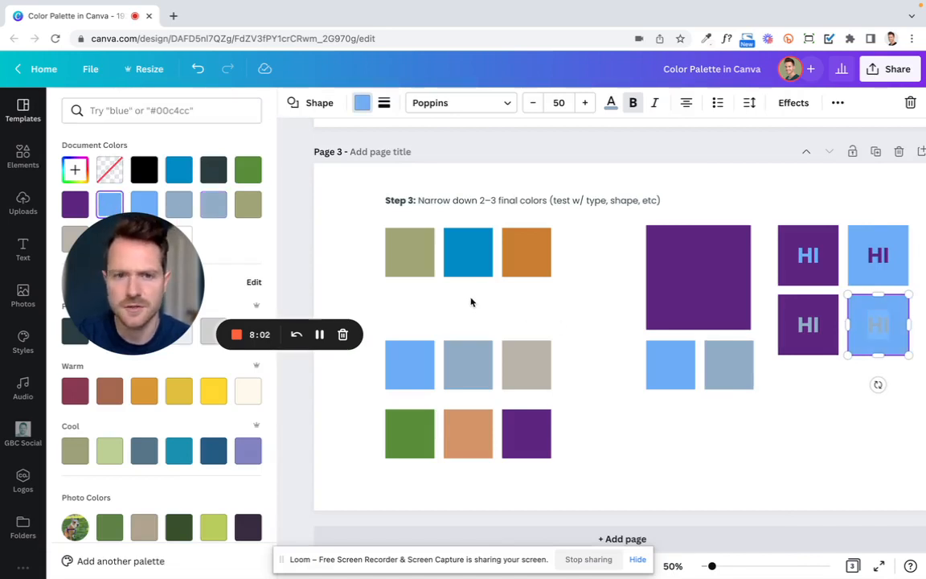
pyautogui.click(362, 102)
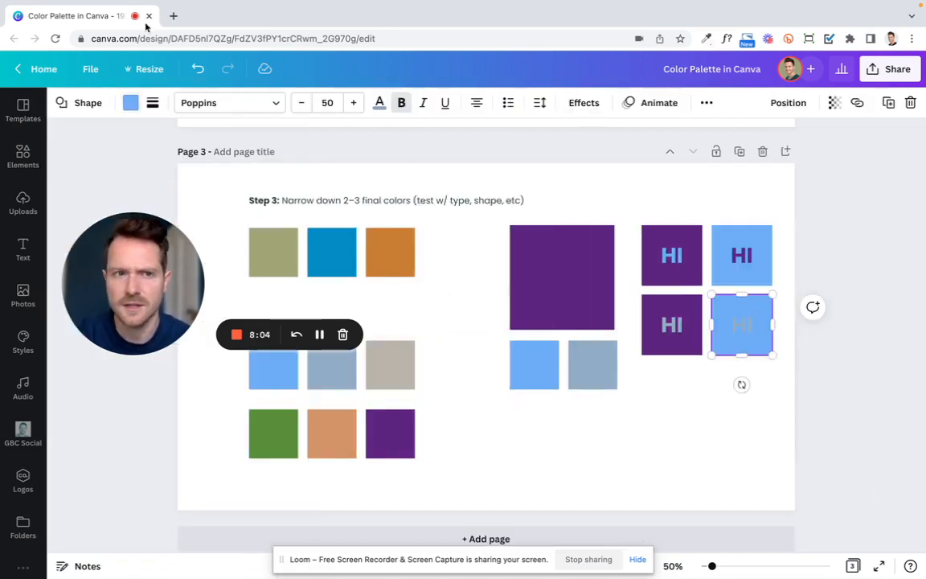
pyautogui.click(130, 103)
pyautogui.click(179, 205)
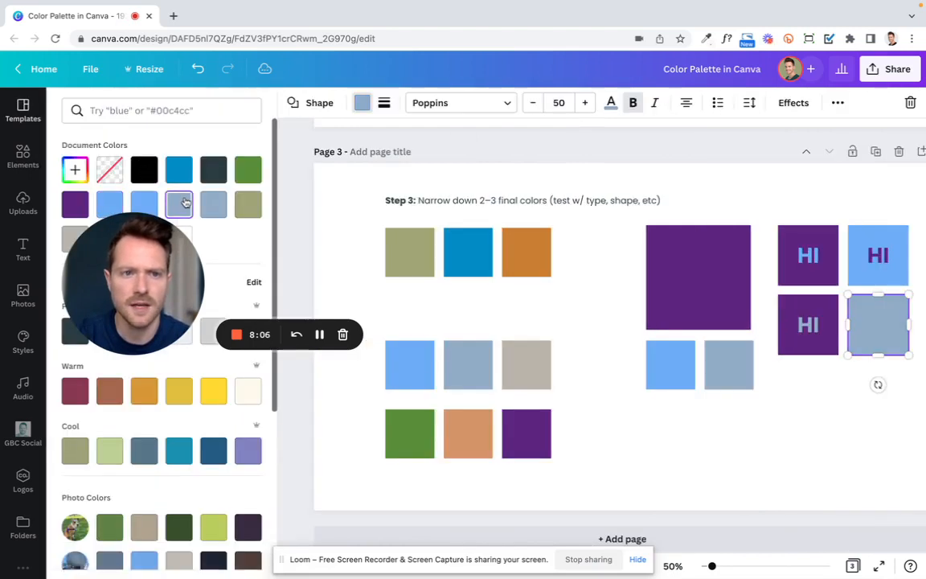
# Change the text in the gray-blue HI square to the light blue document color.
pyautogui.click(611, 102)
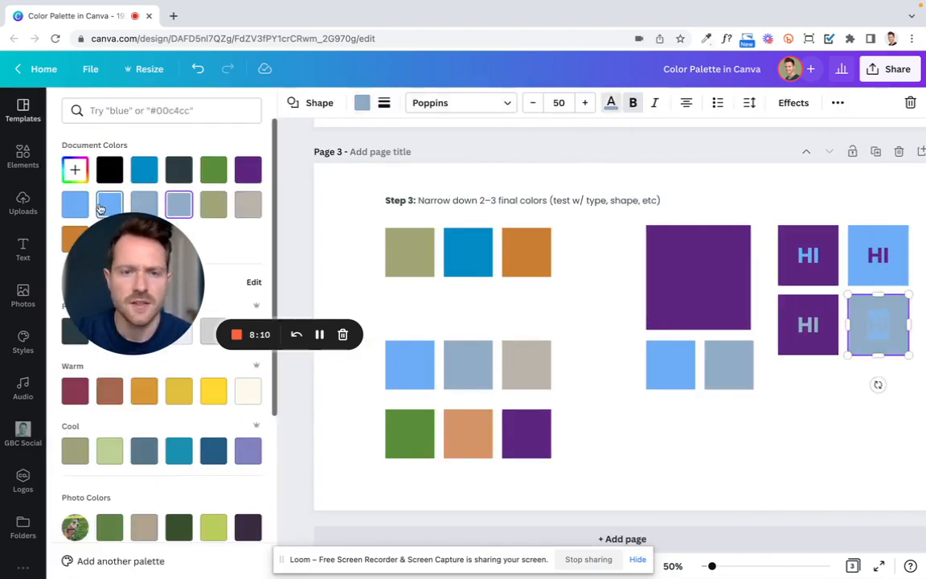
pyautogui.click(146, 205)
pyautogui.click(744, 376)
pyautogui.click(848, 433)
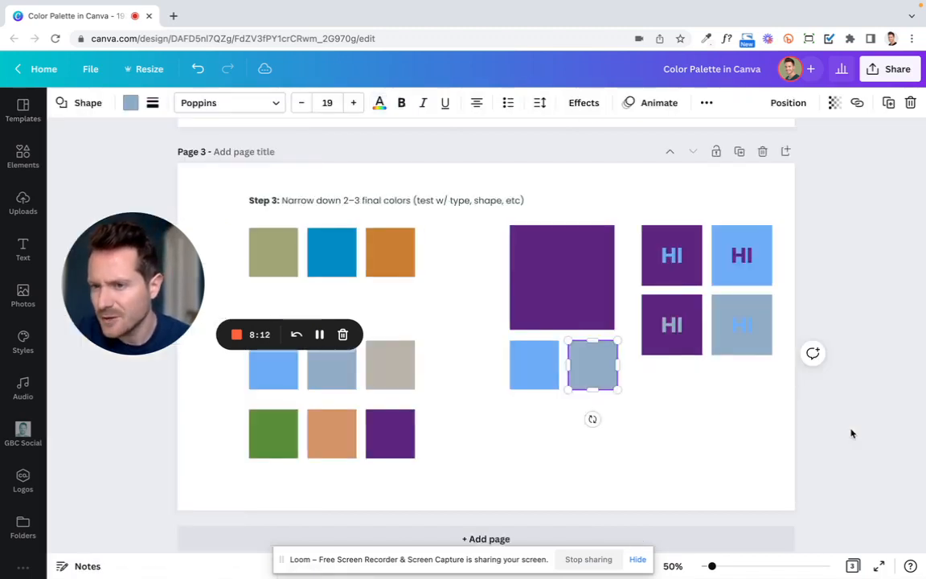
pyautogui.click(764, 394)
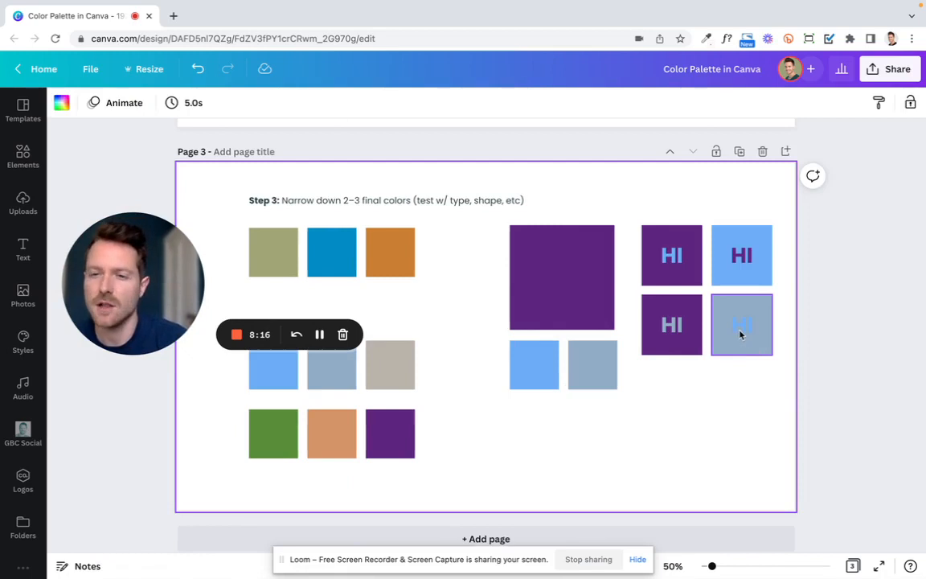
# Place a copy of the gray-blue HI square below the HI grid and change the original's text to the purple document color.
pyautogui.moveTo(743, 337)
pyautogui.mouseDown()
pyautogui.moveTo(701, 434)
pyautogui.moveTo(672, 447)
pyautogui.moveTo(754, 353)
pyautogui.moveTo(742, 334)
pyautogui.mouseUp()
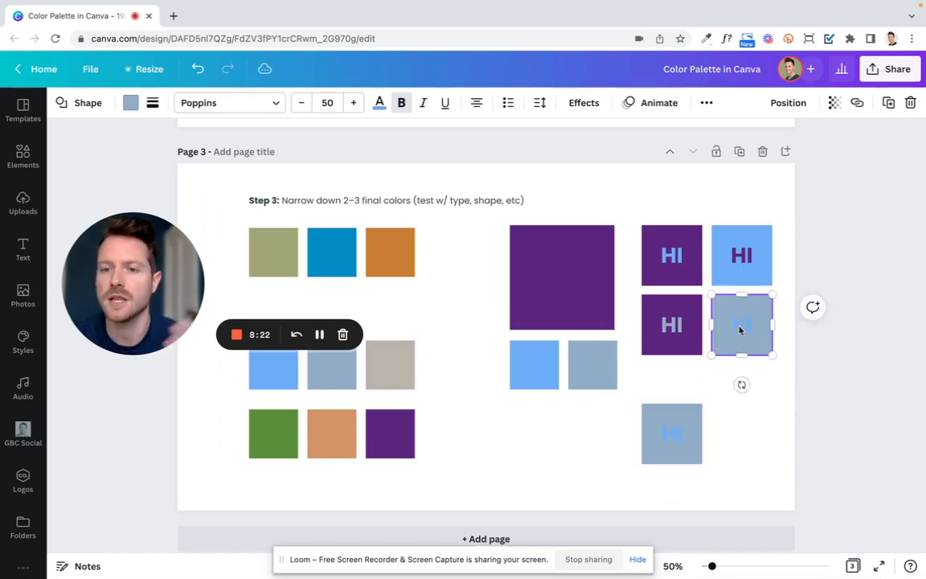
pyautogui.click(379, 102)
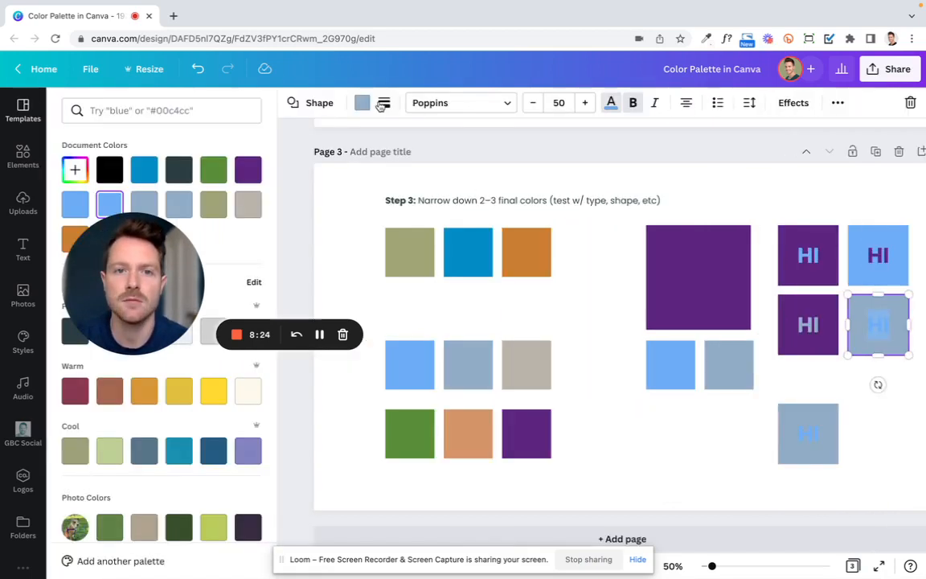
pyautogui.click(245, 169)
pyautogui.click(799, 383)
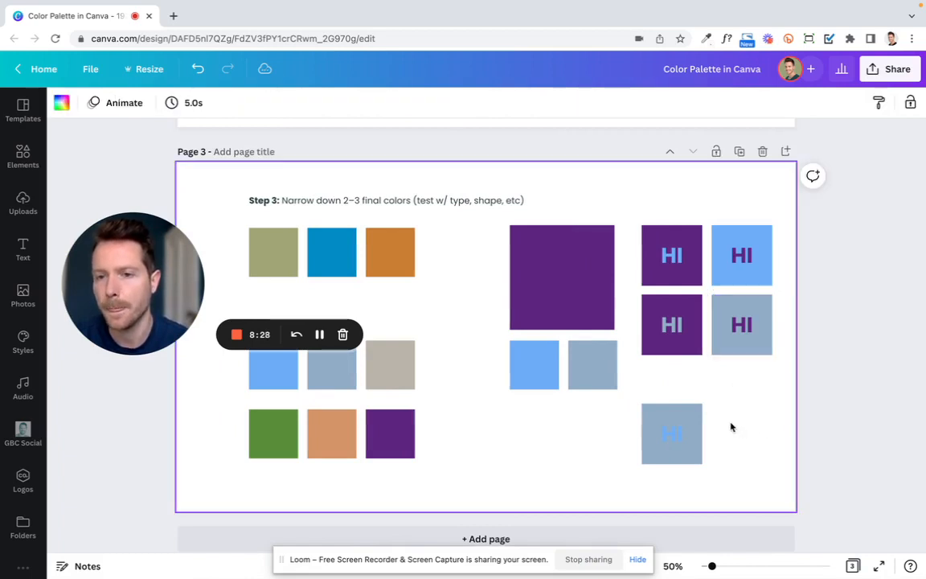
# Move the copied gray-blue HI square with light blue text under the second column of HI squares.
pyautogui.moveTo(685, 447); pyautogui.dragTo(753, 442)
pyautogui.click(656, 428)
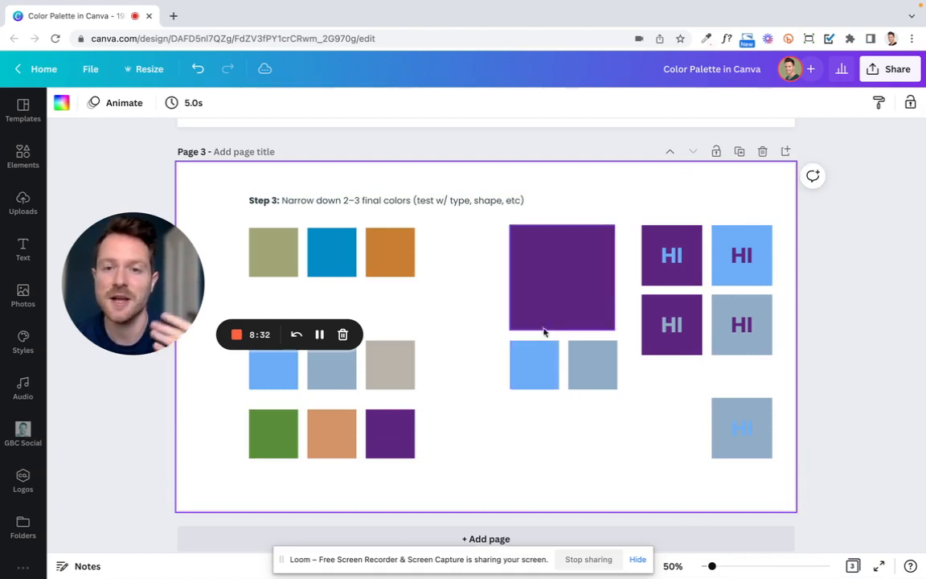